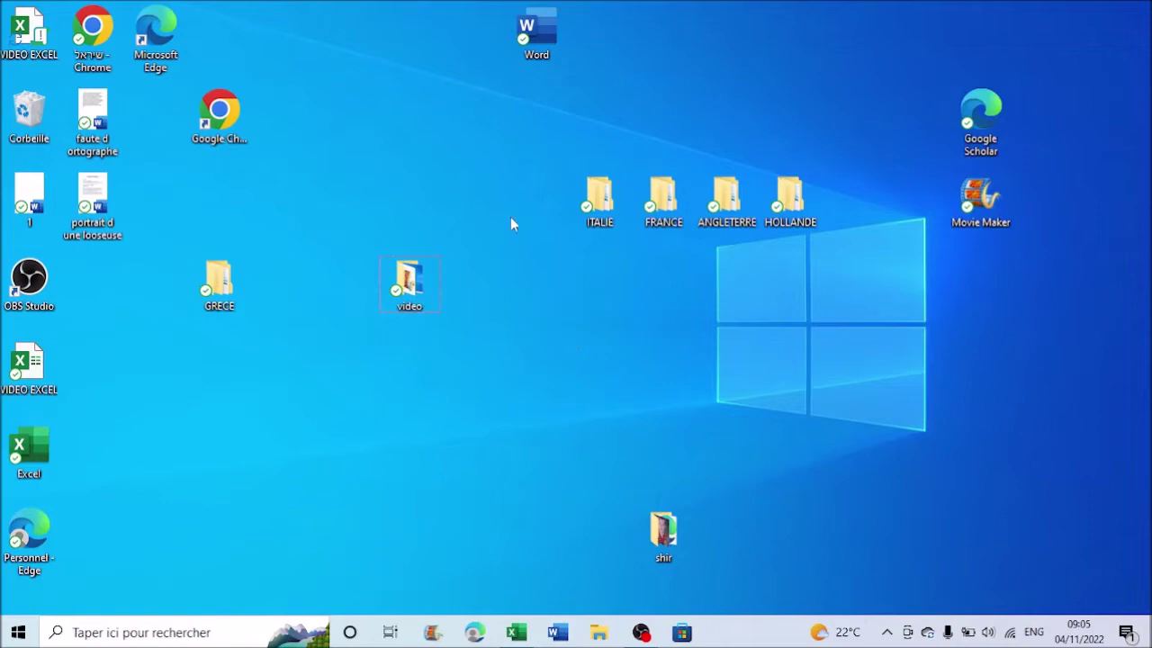
Step: Bring the VIDEO EXCEL workbook to the front and select cell G12 on BOUTON HYPERTEXT
click(518, 632)
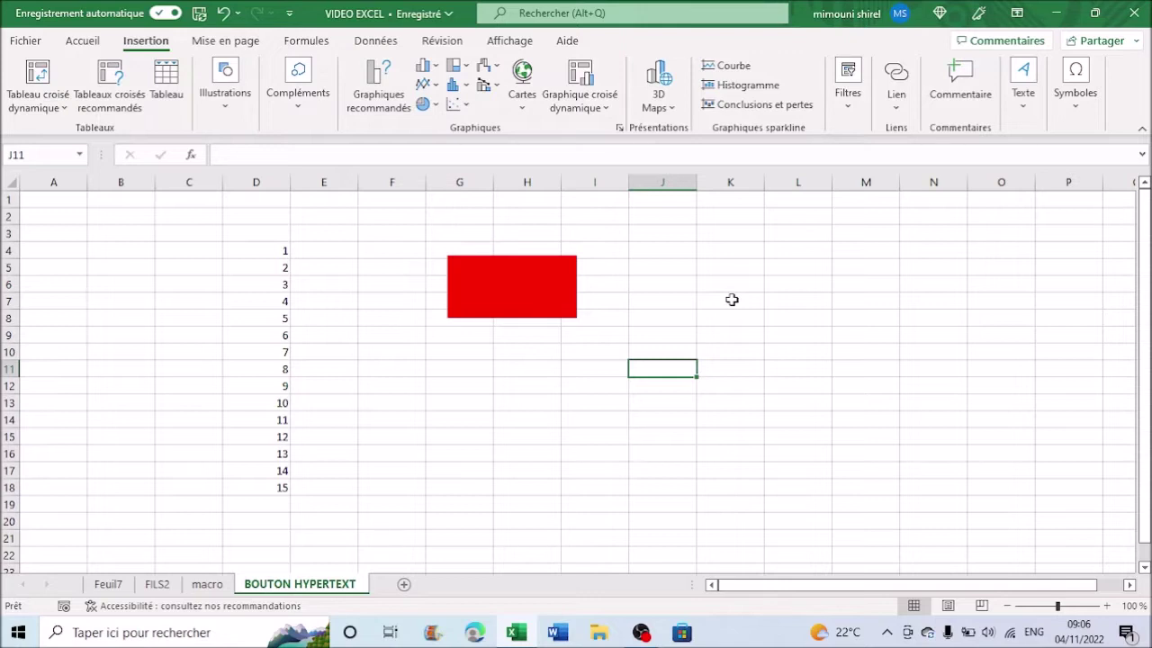
click(488, 384)
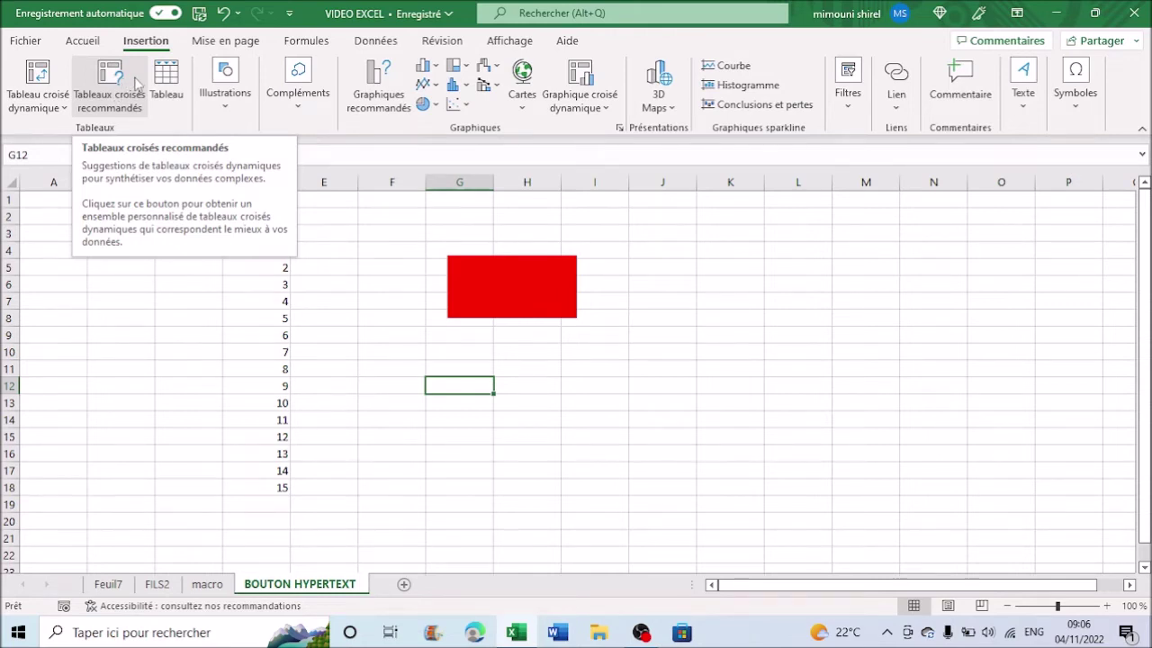
Step: Search Windows for CAPTURE, launch Outil Capture d'écran, and return to the spreadsheet
click(171, 635)
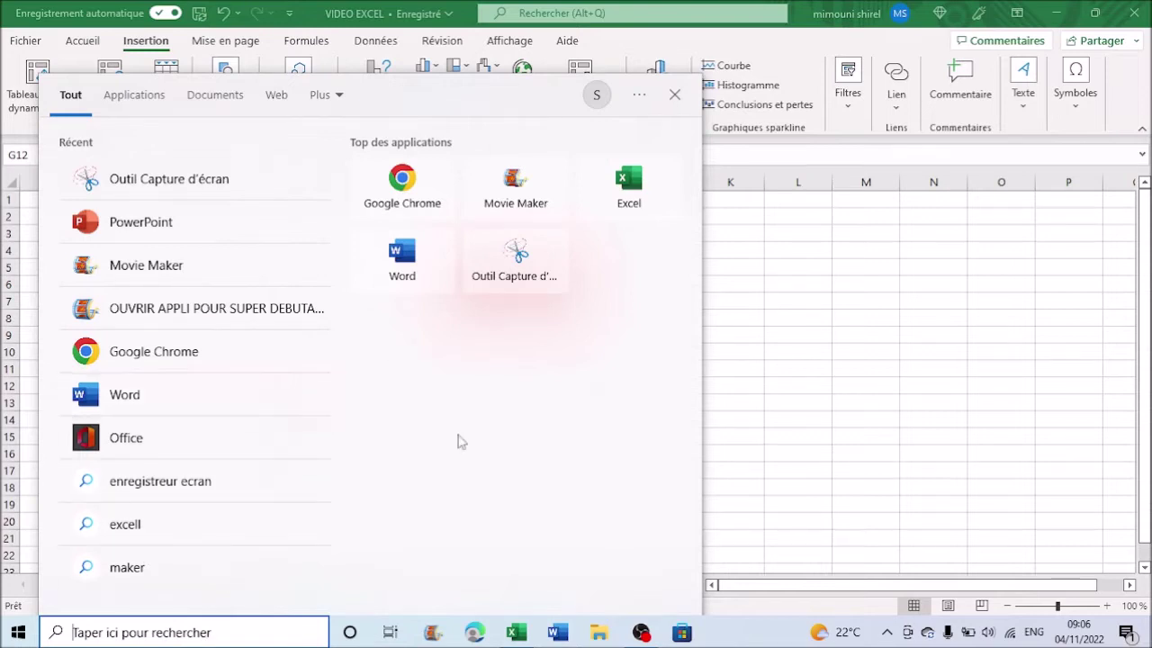
text(cP)
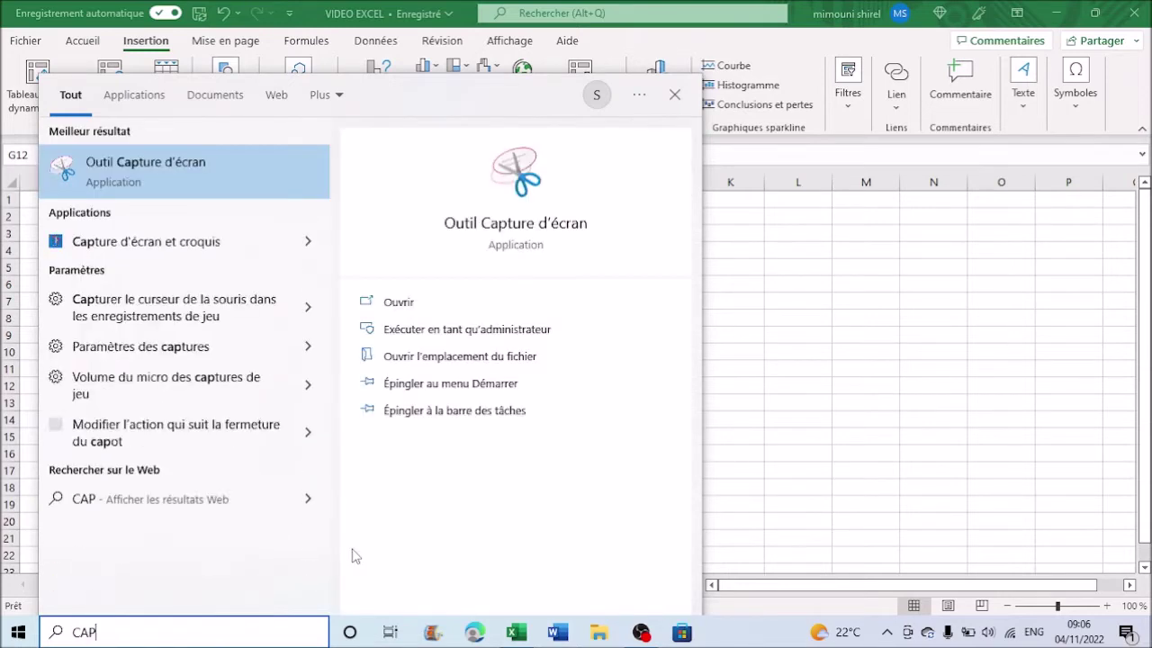
text(TURE)
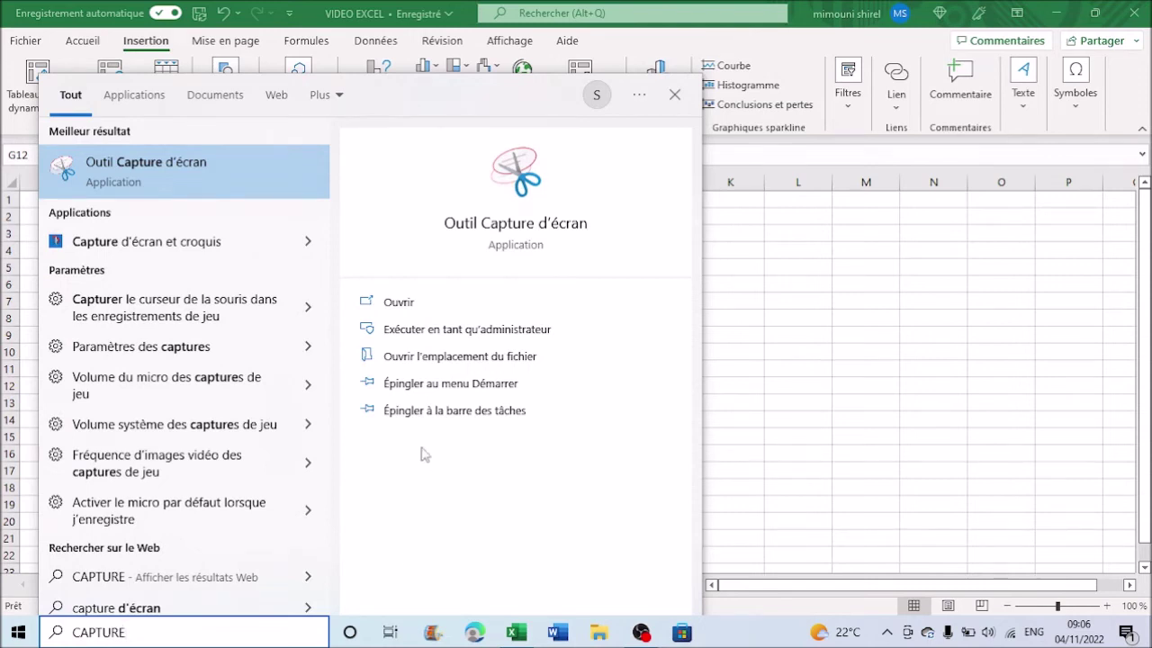
click(203, 175)
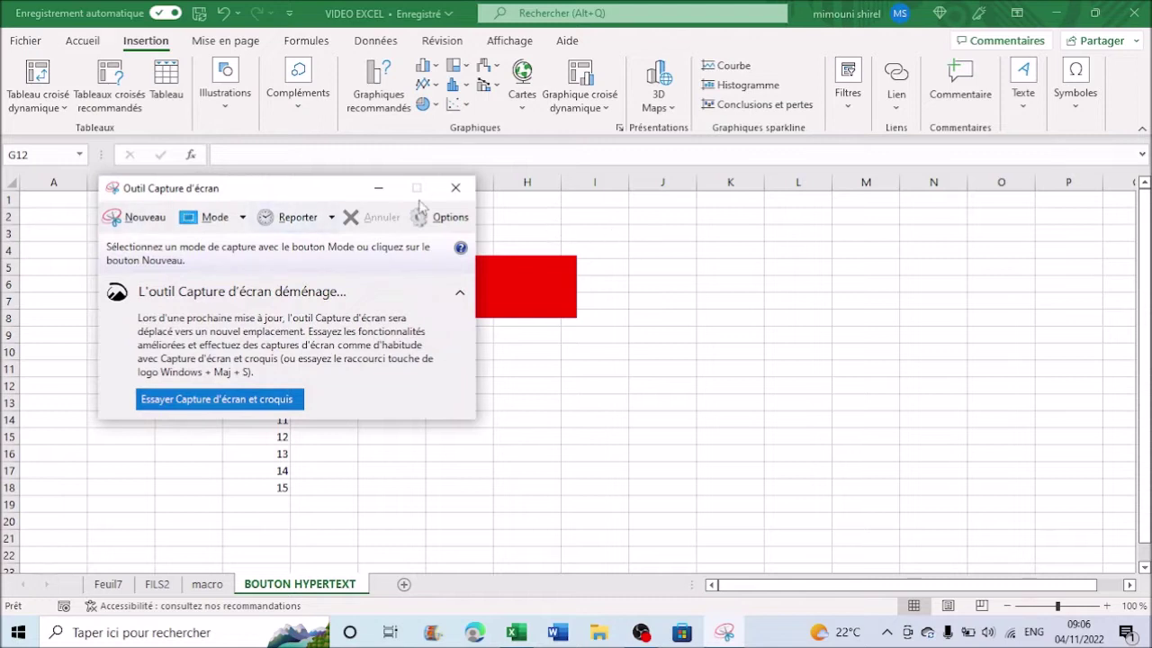
click(800, 279)
Step: Snip the Graphique croisé dynamique ribbon button, then select cell H12 in Excel
click(758, 284)
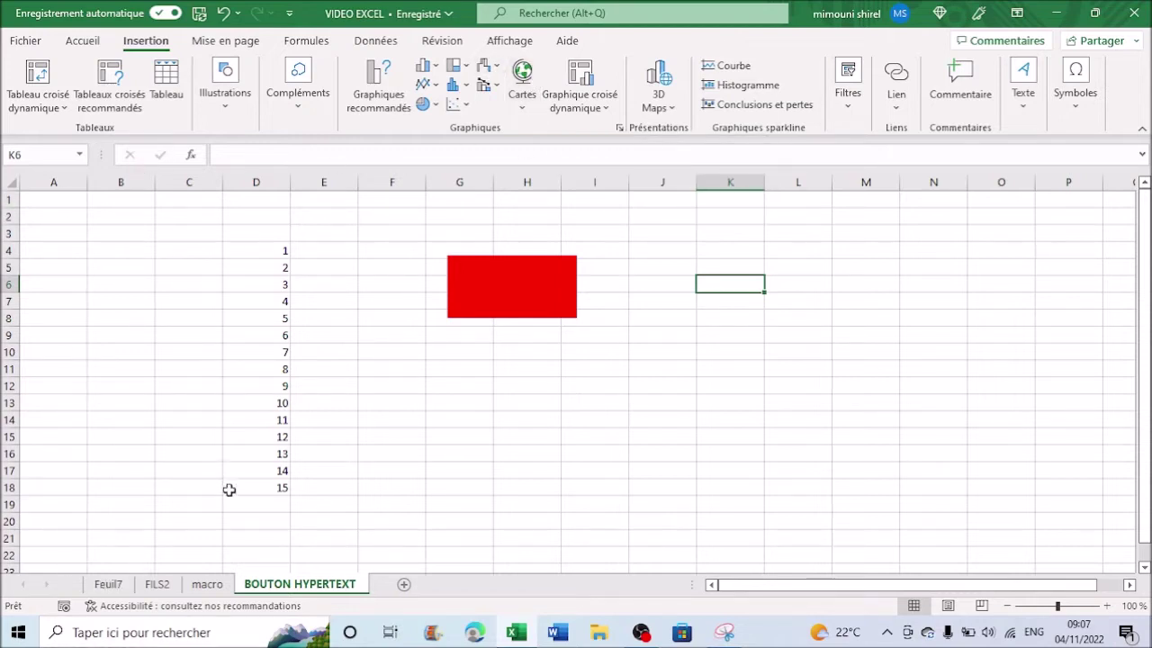
click(731, 635)
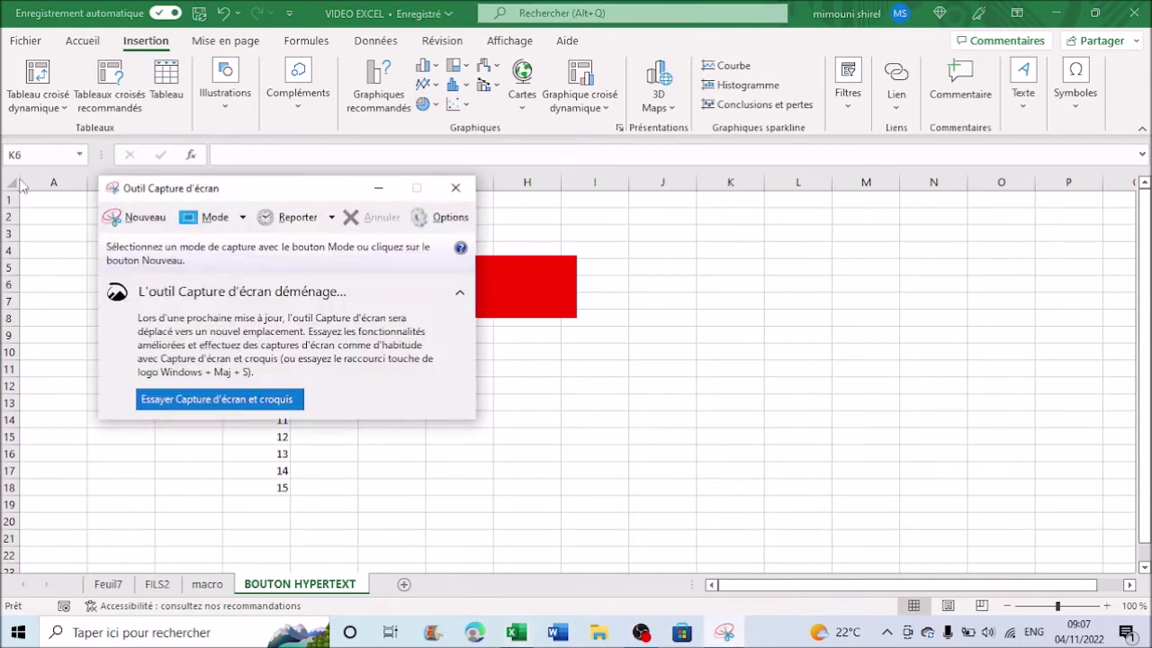
click(137, 218)
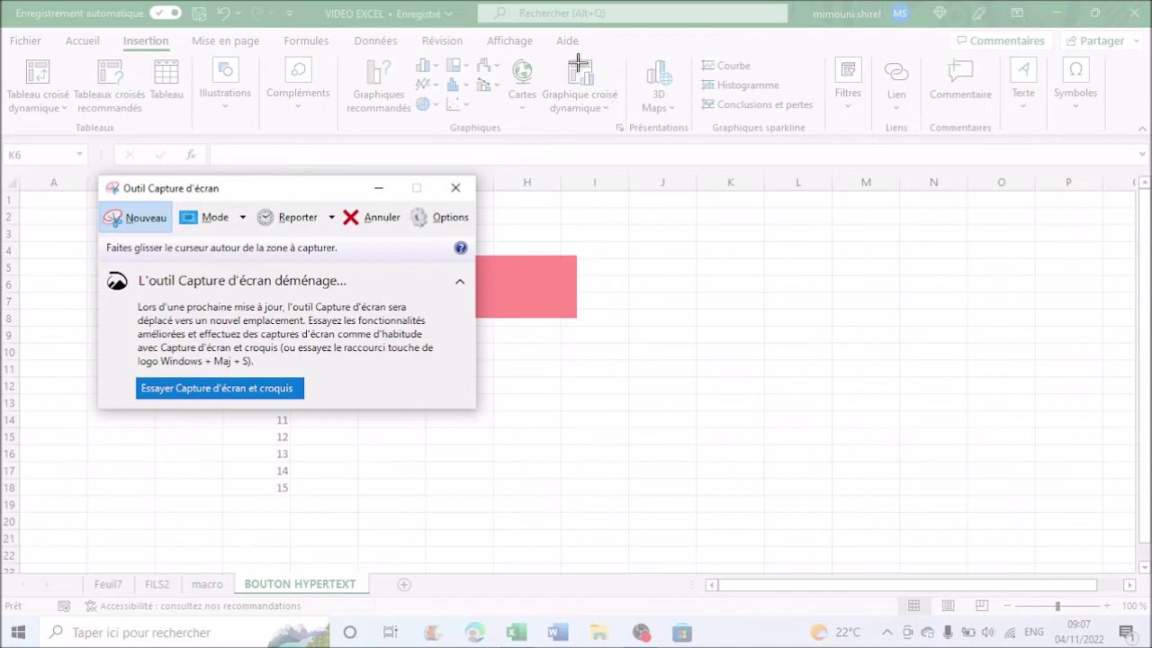
drag(545, 52, 623, 128)
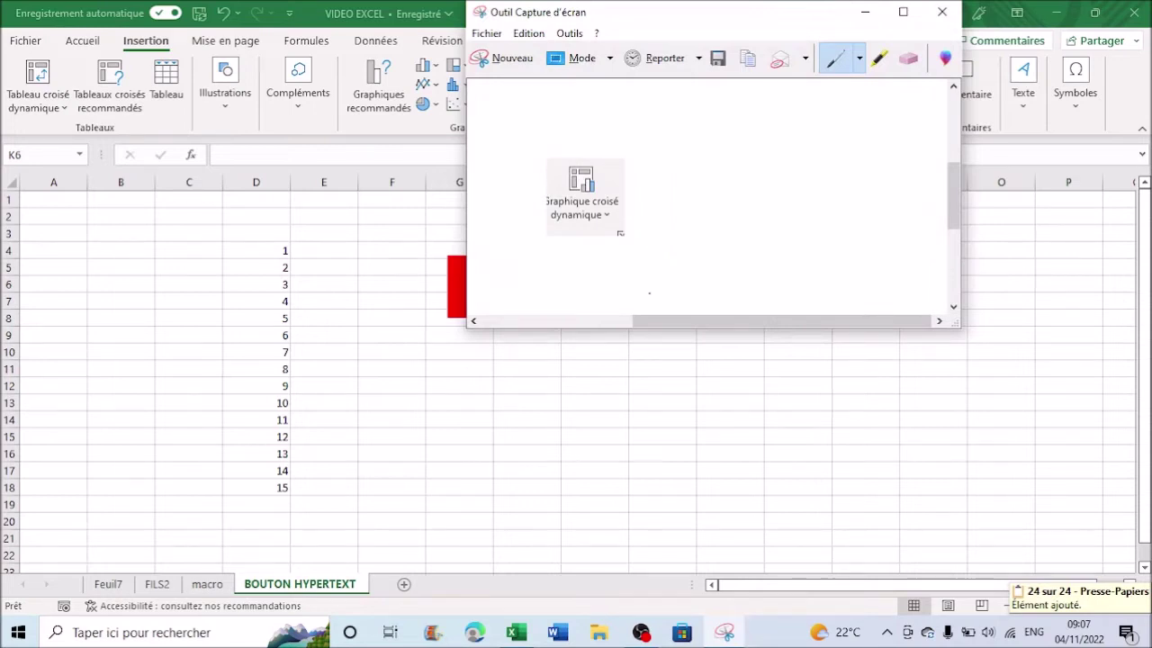
click(537, 394)
click(528, 393)
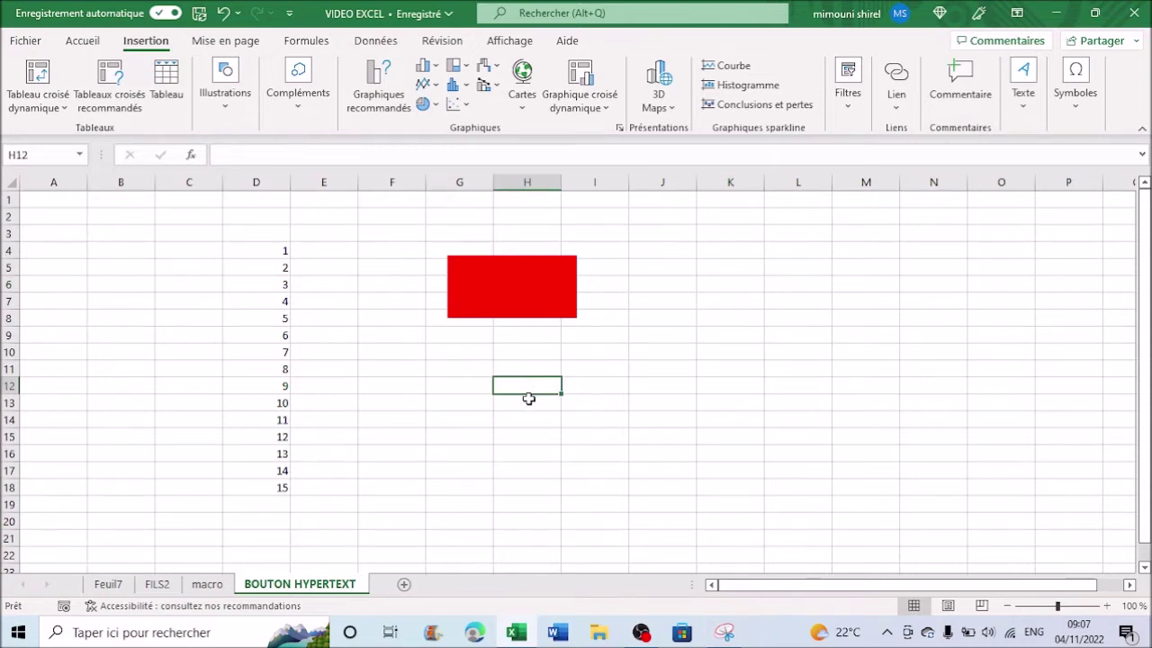
Step: Paste the snip as Image 4 and position it below the red rectangle around G10–H13
key(ctrl+v)
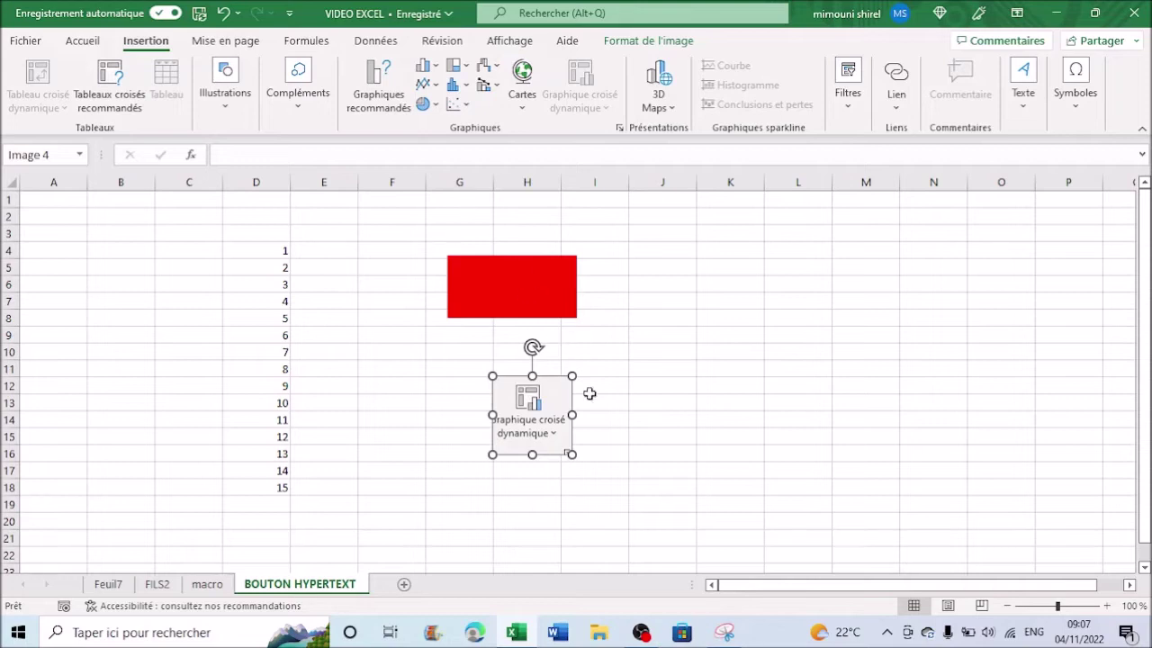
click(675, 340)
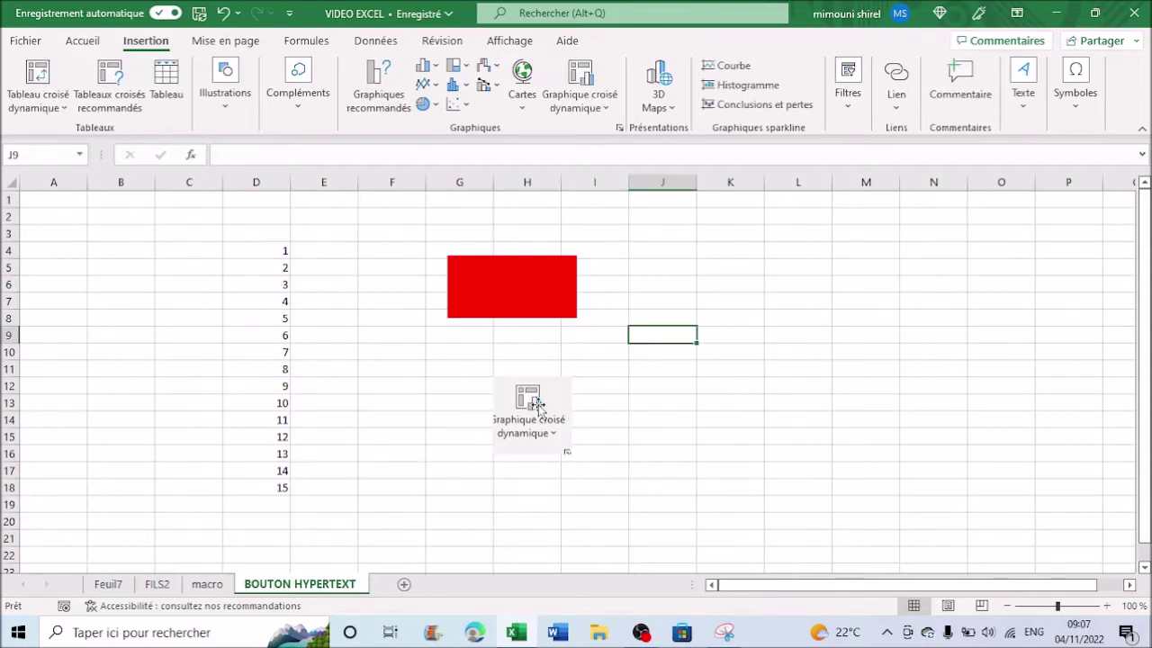
click(531, 401)
mouse_move(528, 405)
mouse_down()
mouse_move(707, 309)
mouse_move(722, 285)
mouse_up()
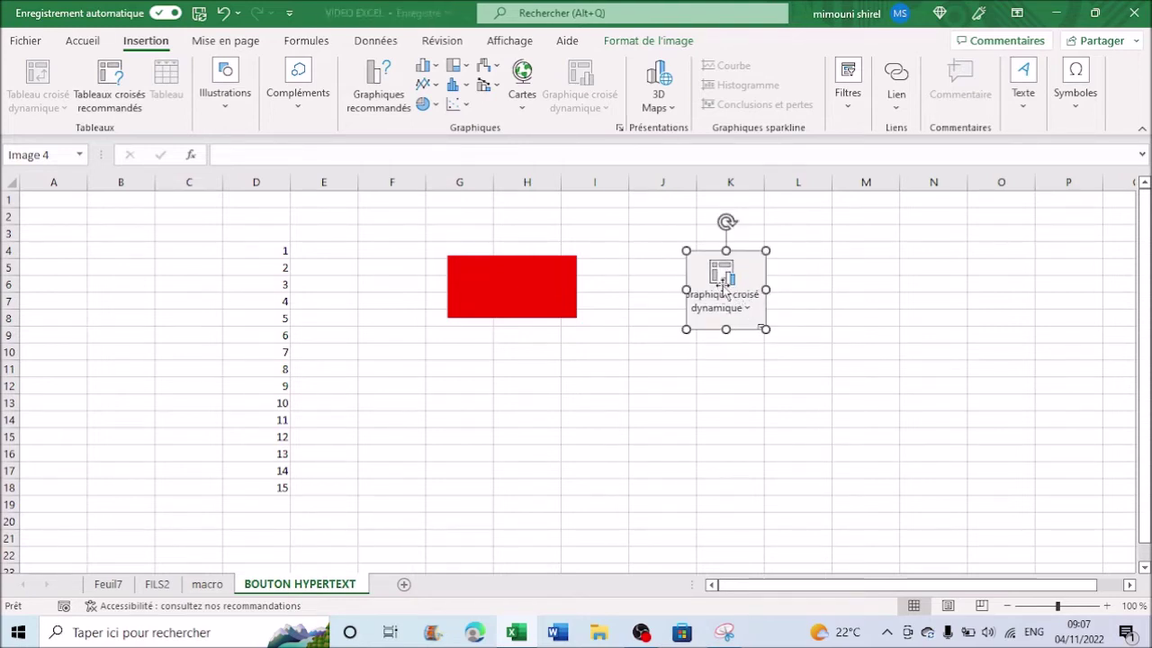
mouse_move(735, 297)
mouse_down()
mouse_move(453, 384)
mouse_move(444, 400)
mouse_up()
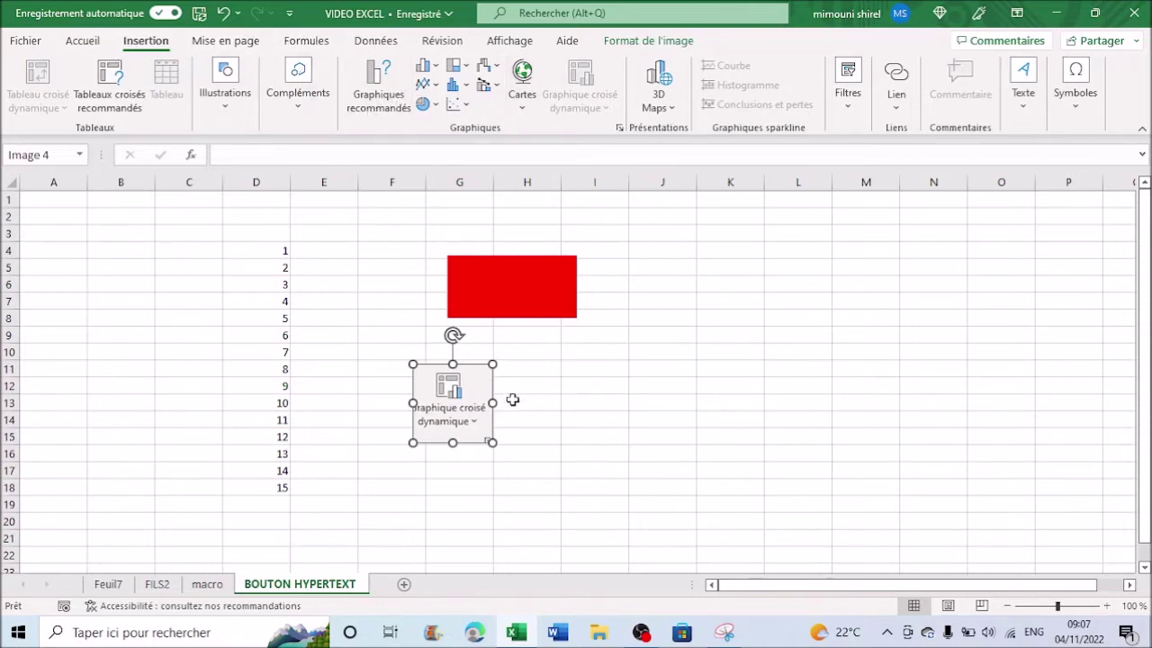
click(456, 389)
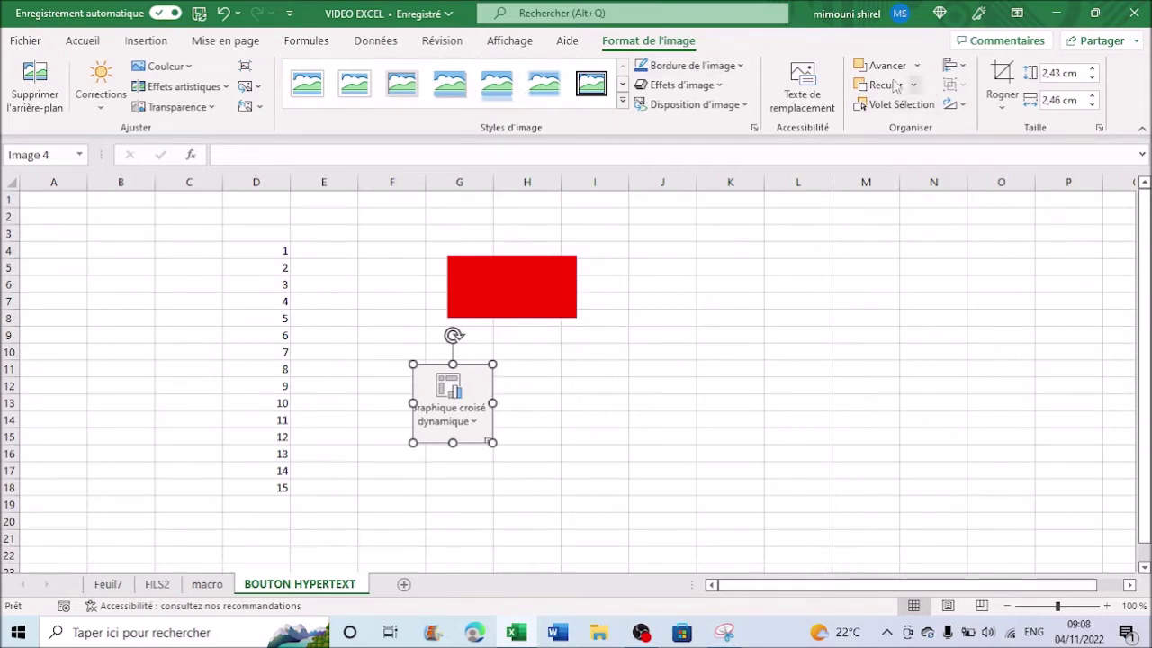
Step: Switch the ribbon back to the Insertion commands
click(141, 41)
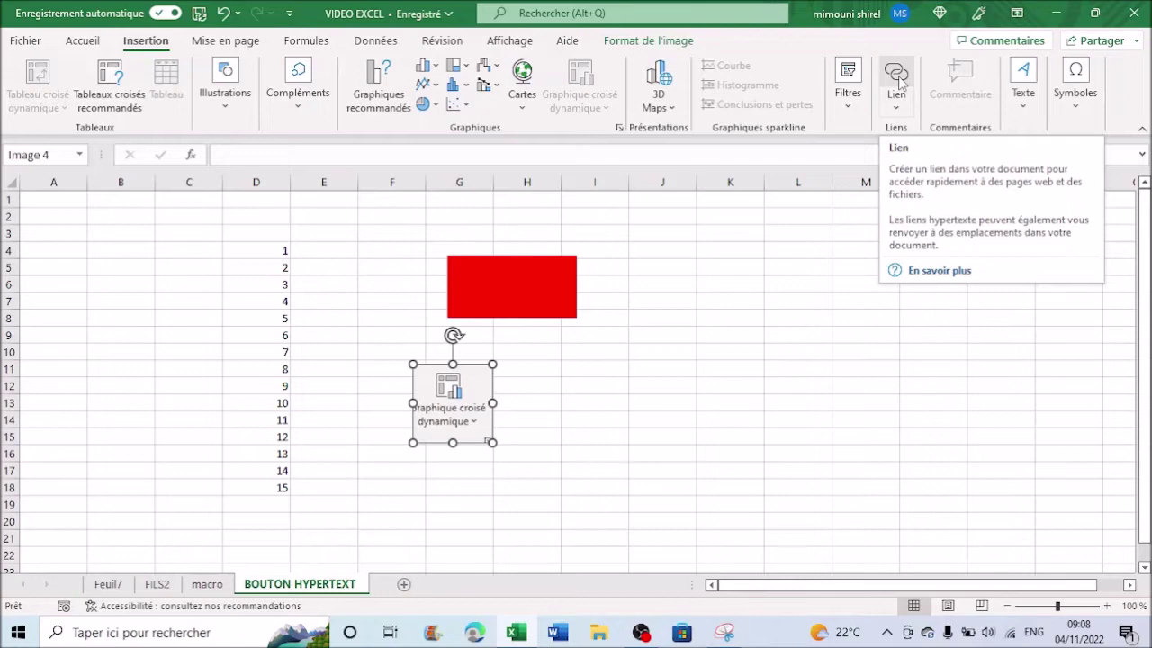
Step: Hyperlink Image 4 to cell A1 of the Feuil7 sheet through the Signet location picker
click(900, 79)
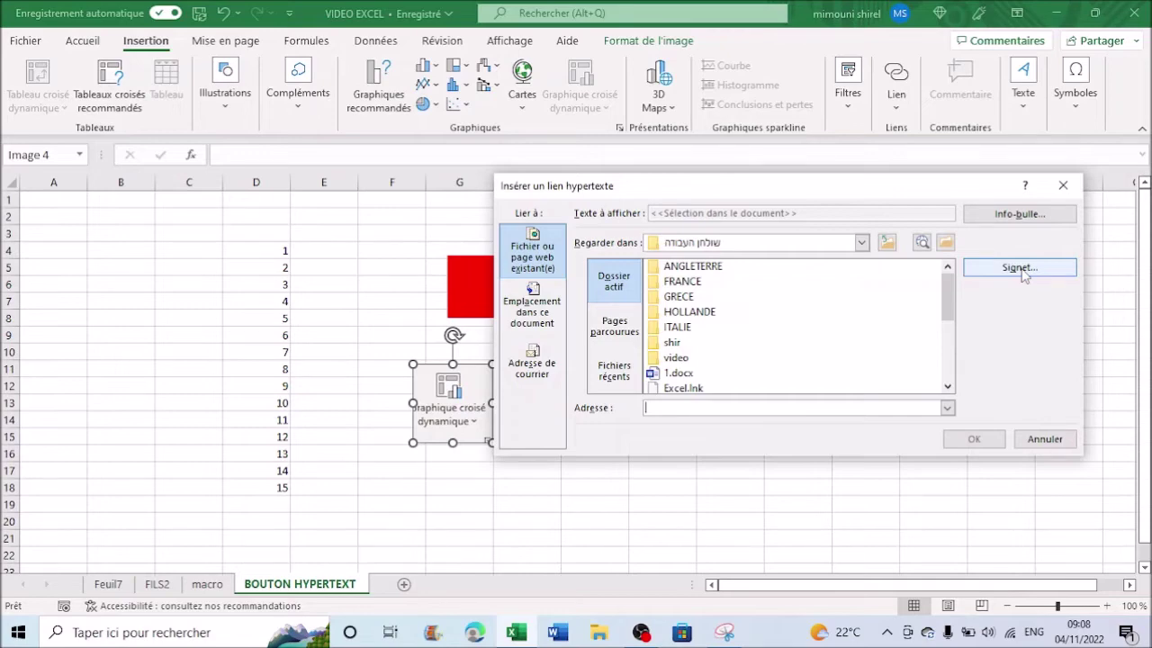
click(1021, 268)
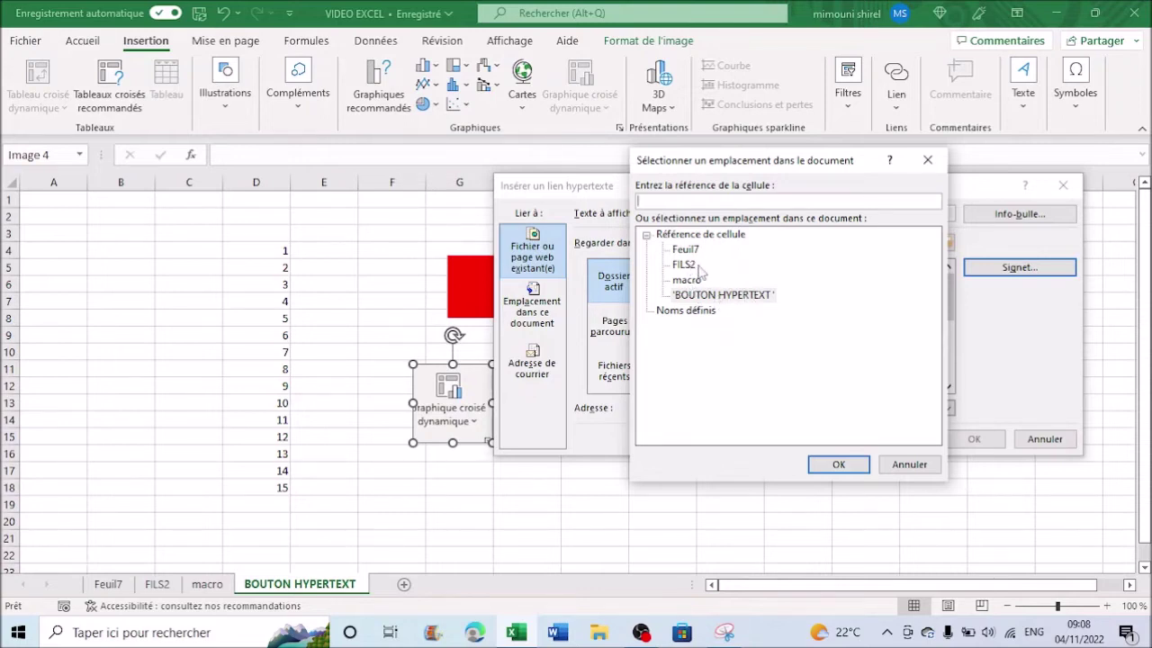
click(687, 250)
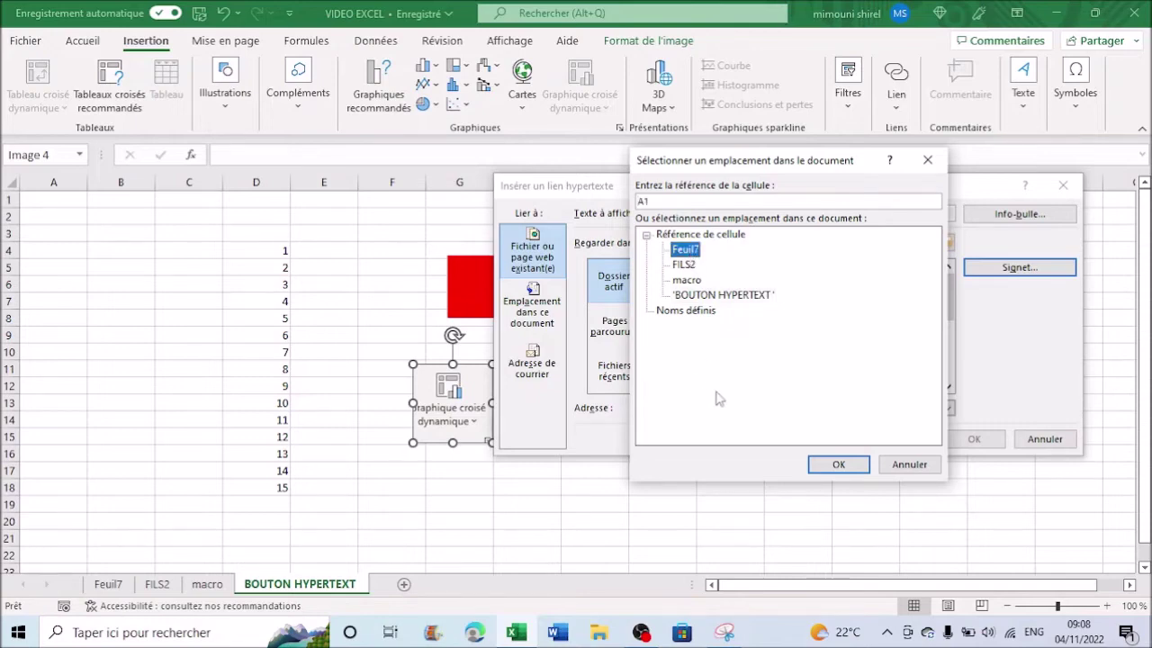
click(839, 465)
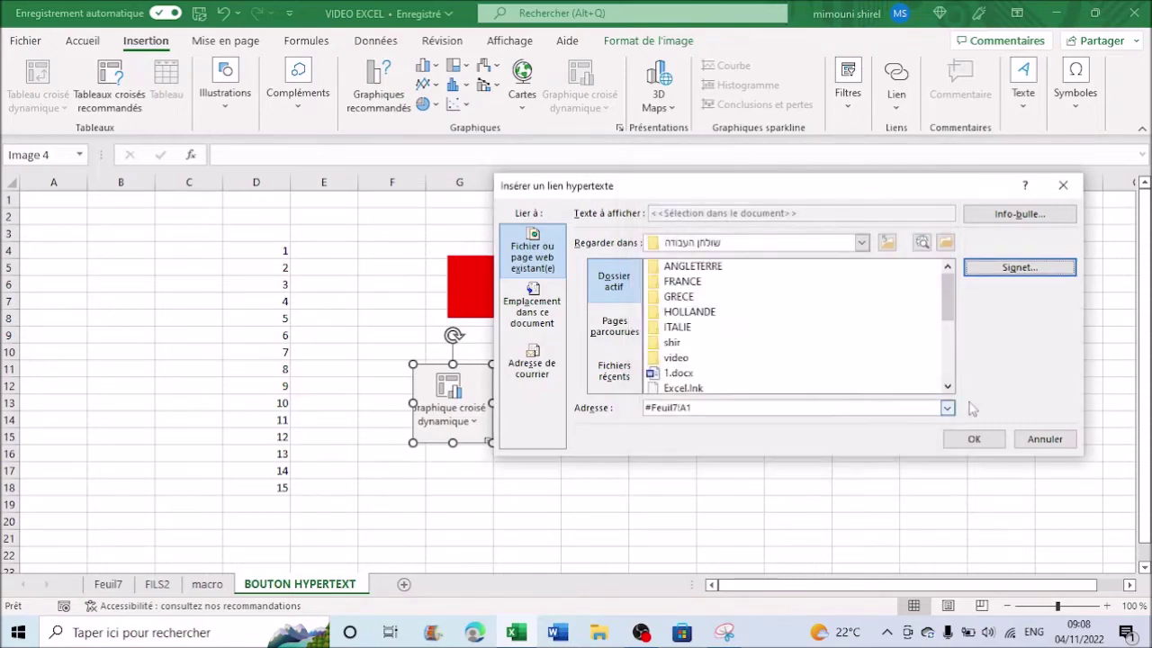
click(969, 440)
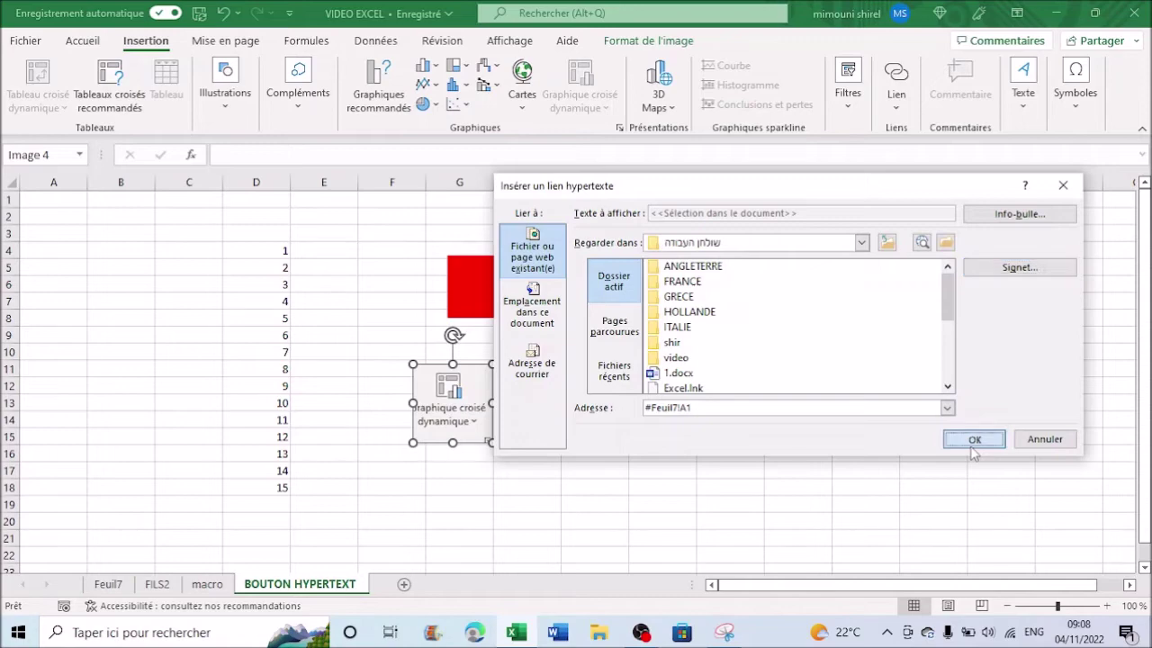
click(672, 386)
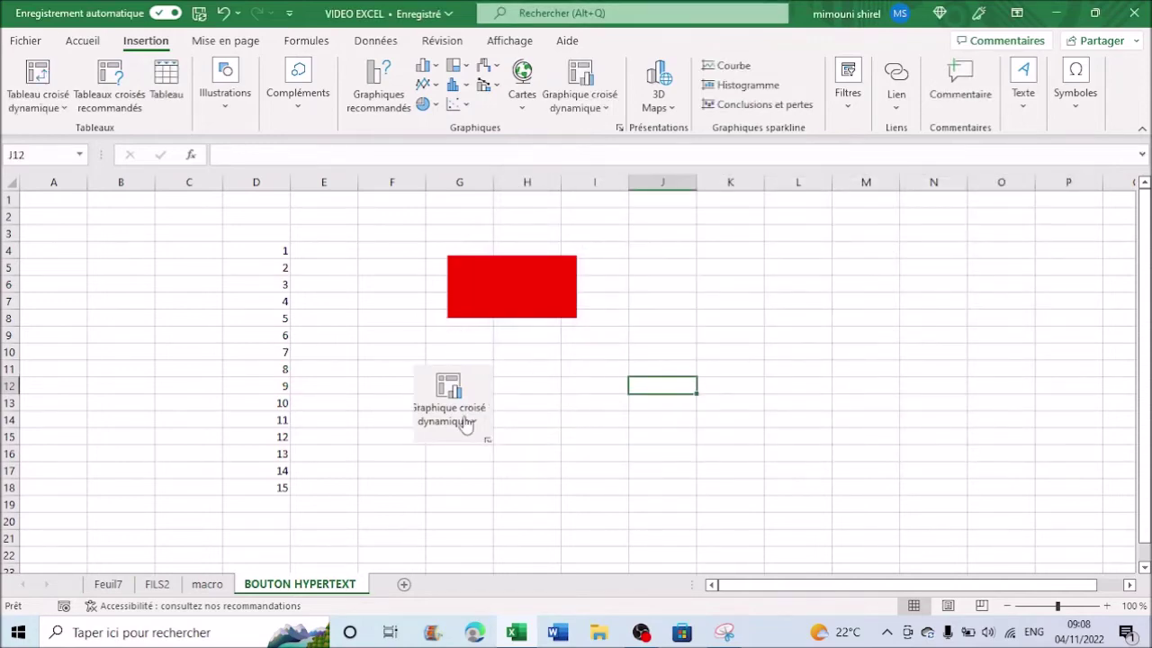
Step: Test the picture's link to Feuil7!A1, then come back to BOUTON HYPERTEXT
mouse_move(464, 425)
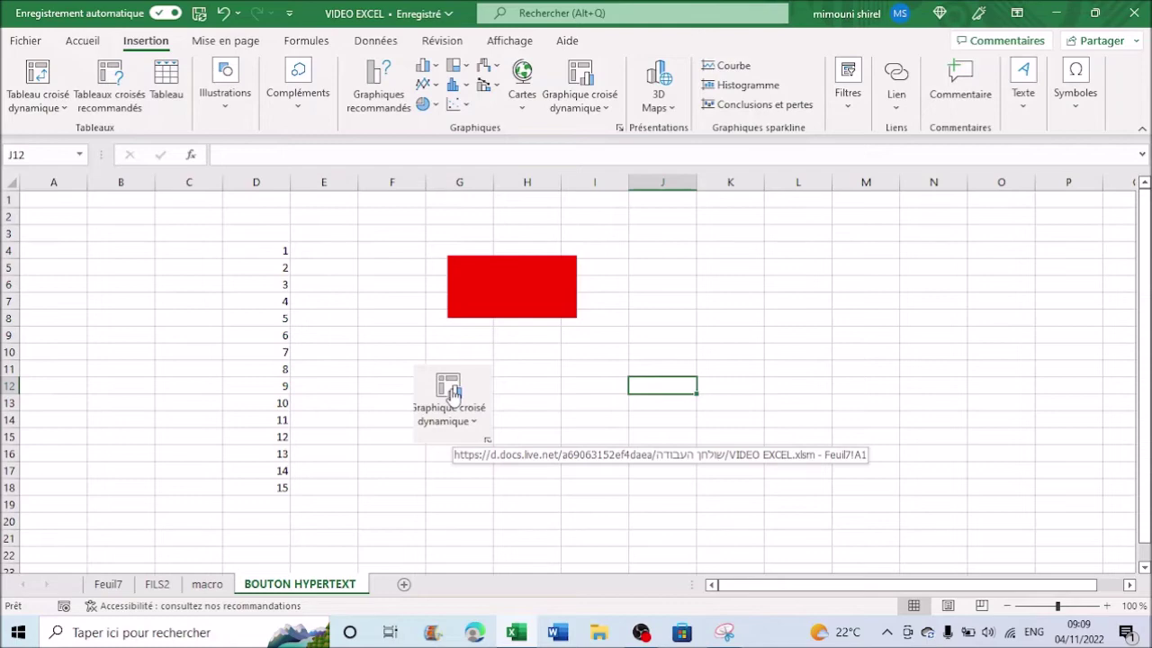
click(453, 393)
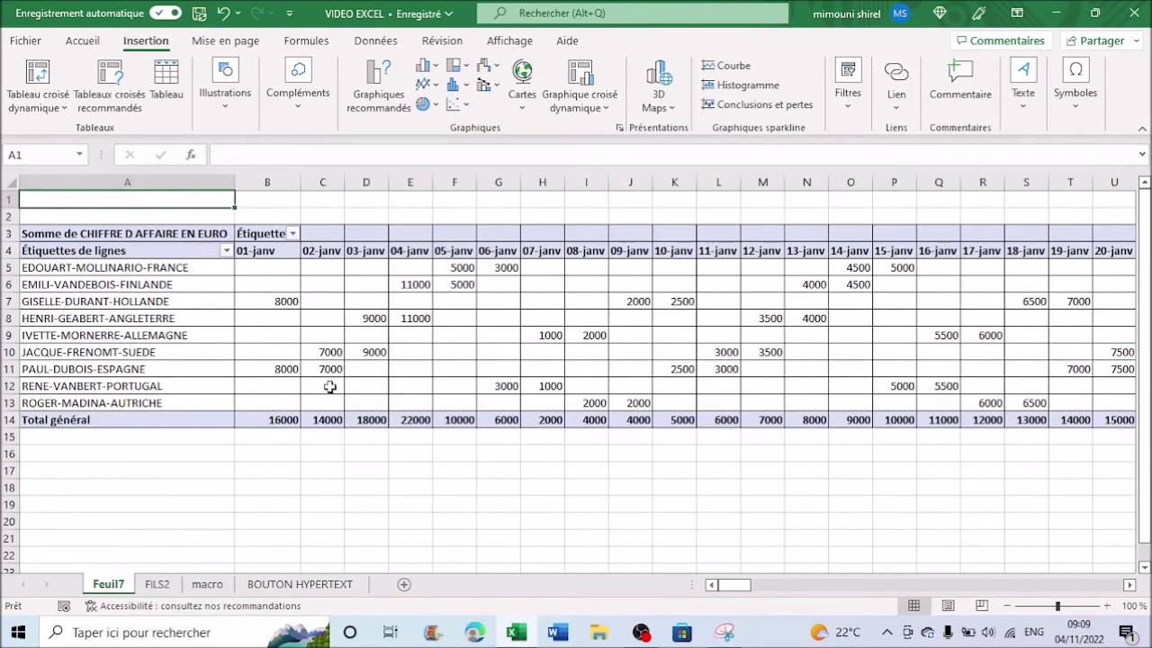
click(302, 585)
click(546, 465)
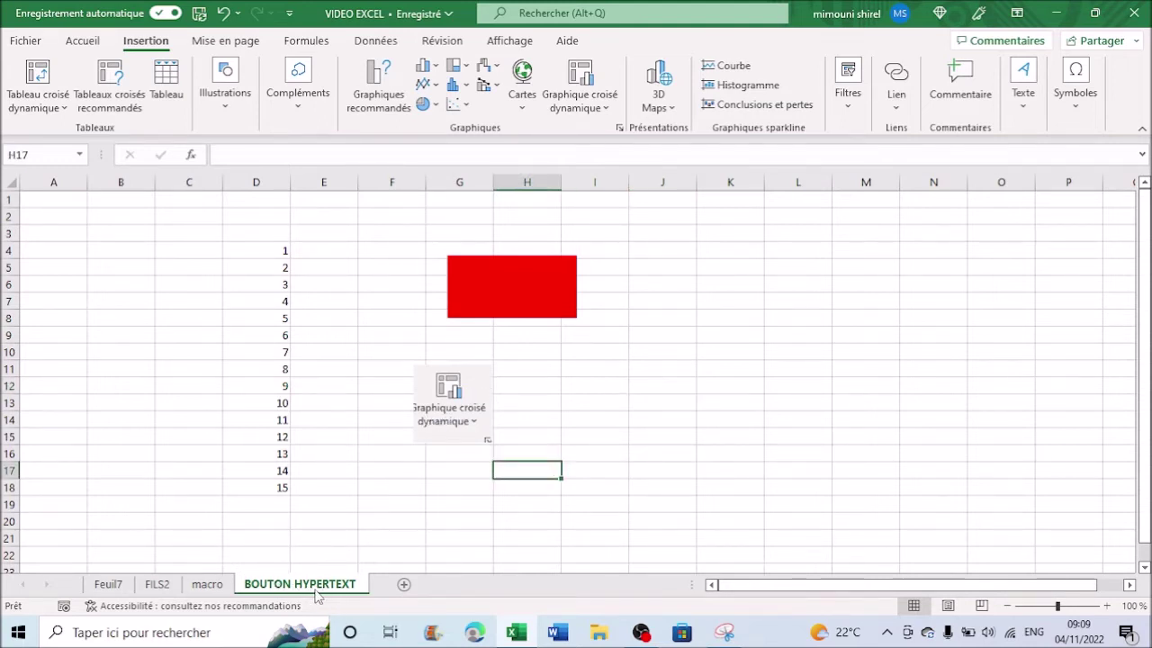
click(551, 384)
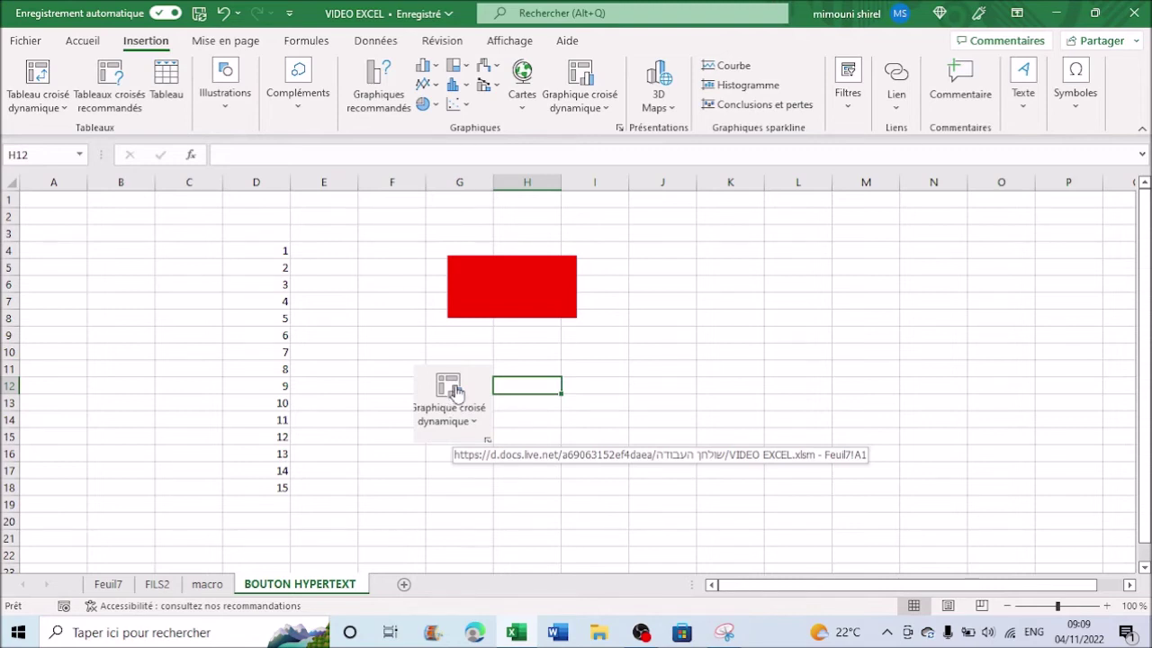
click(582, 353)
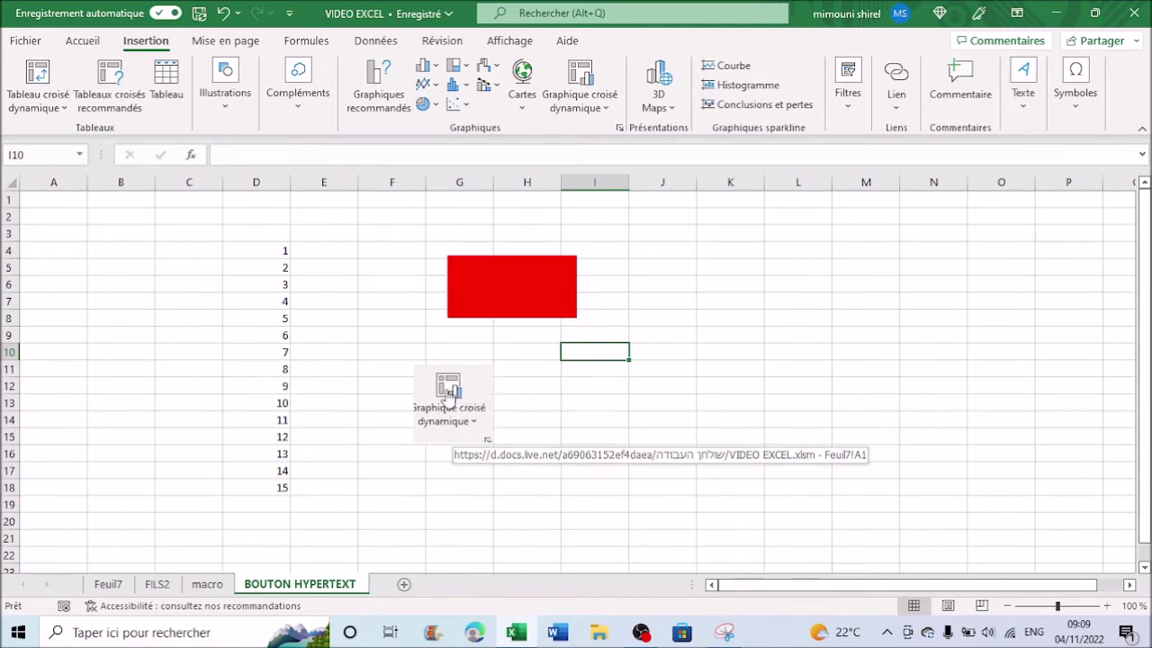
Step: Select the pivot-chart picture without following its link and enlarge it to about F1:I15
right_click(448, 393)
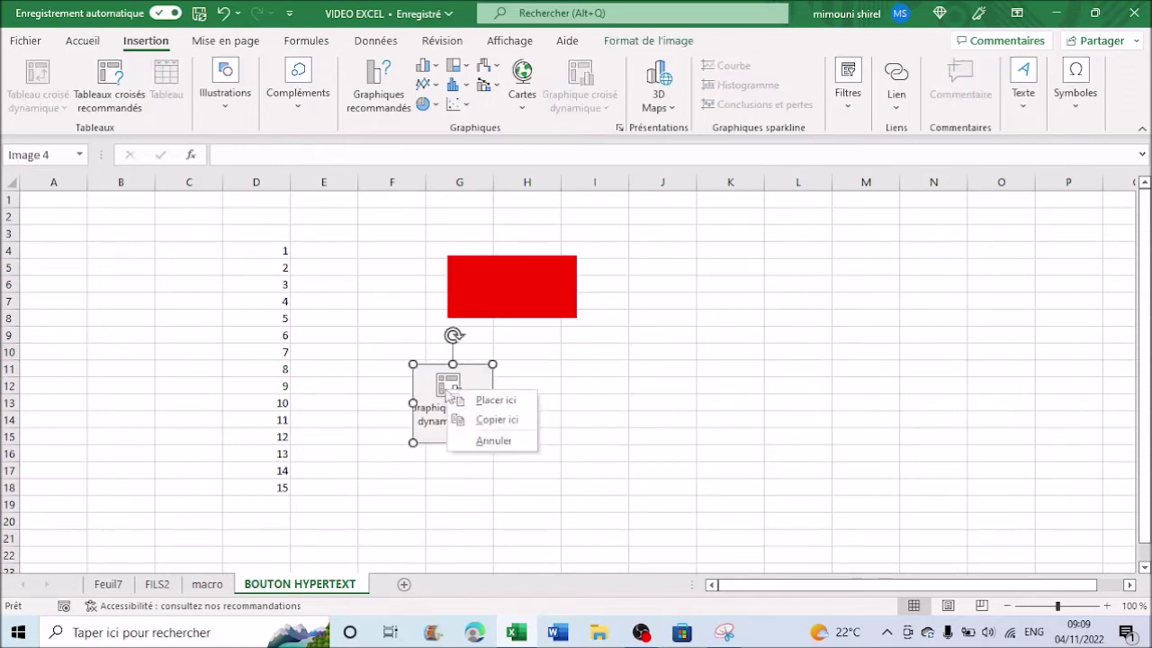
key(Escape)
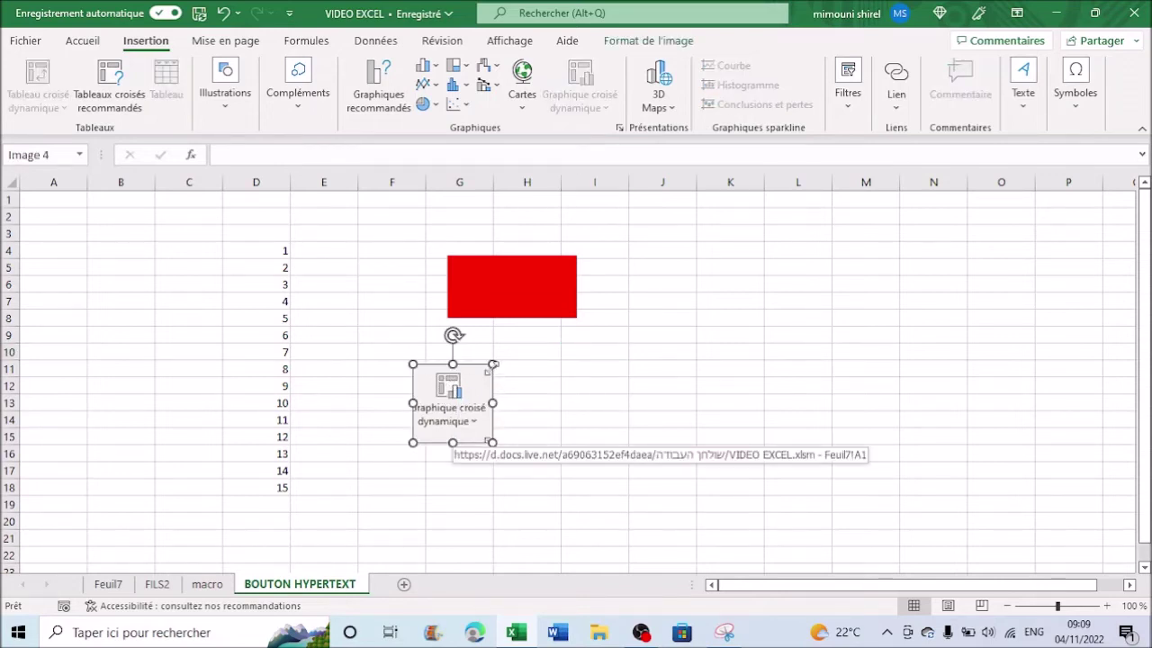
drag(493, 364, 628, 317)
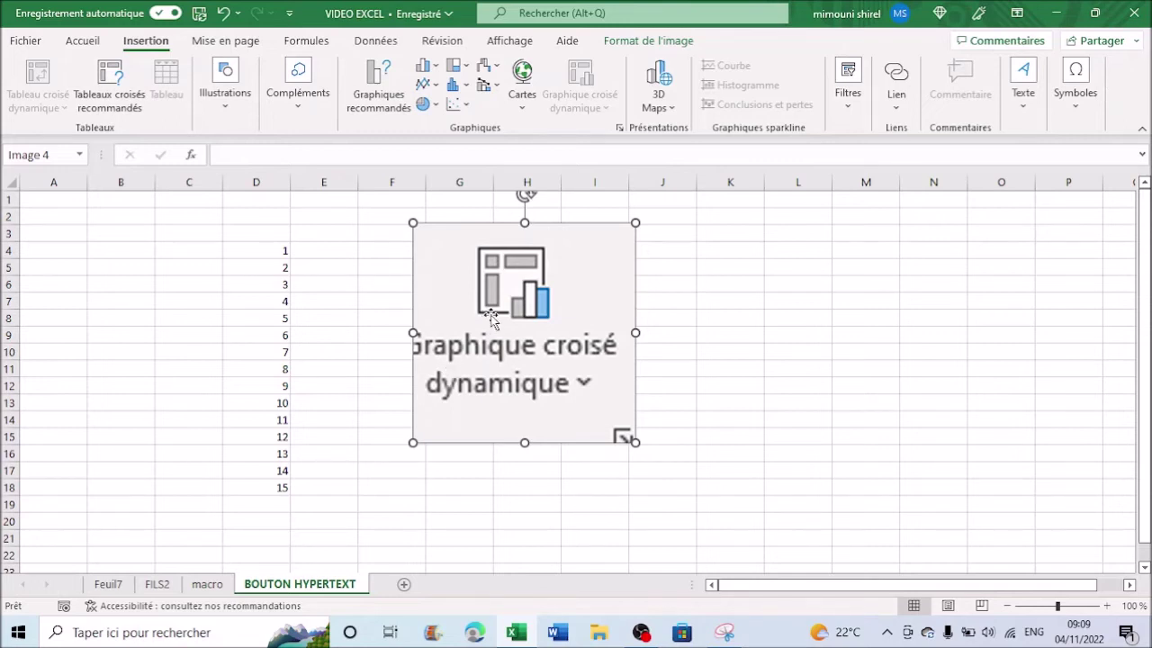
Step: Follow the picture's link to the Feuil7 pivot table and return to BOUTON HYPERTEXT
click(663, 315)
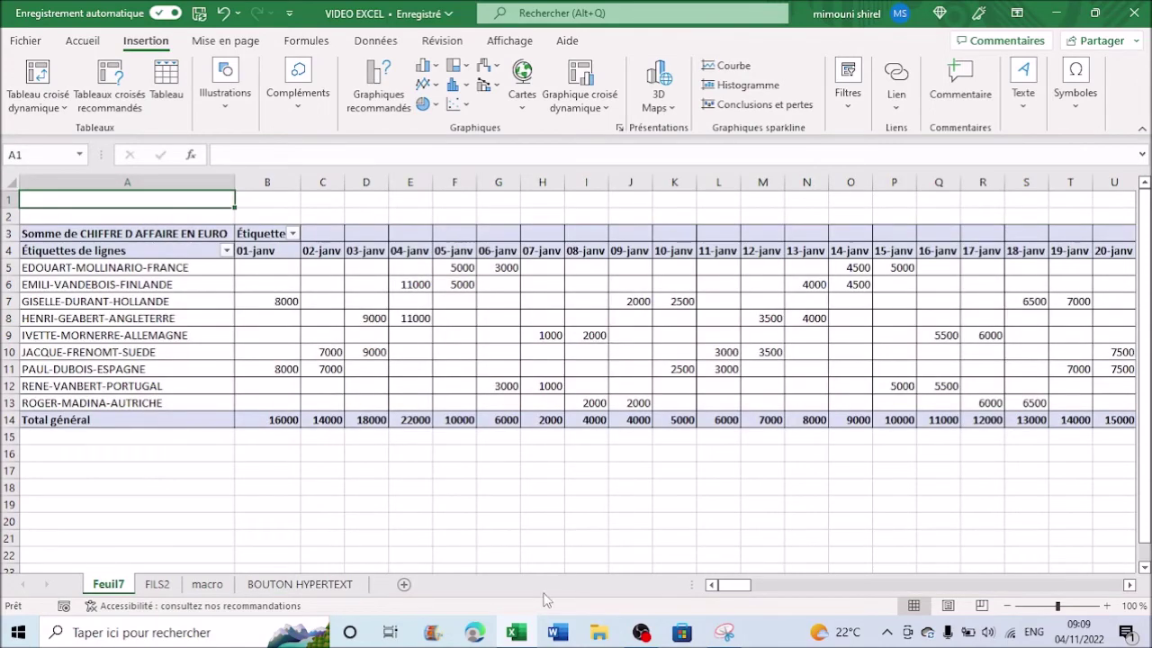
click(349, 589)
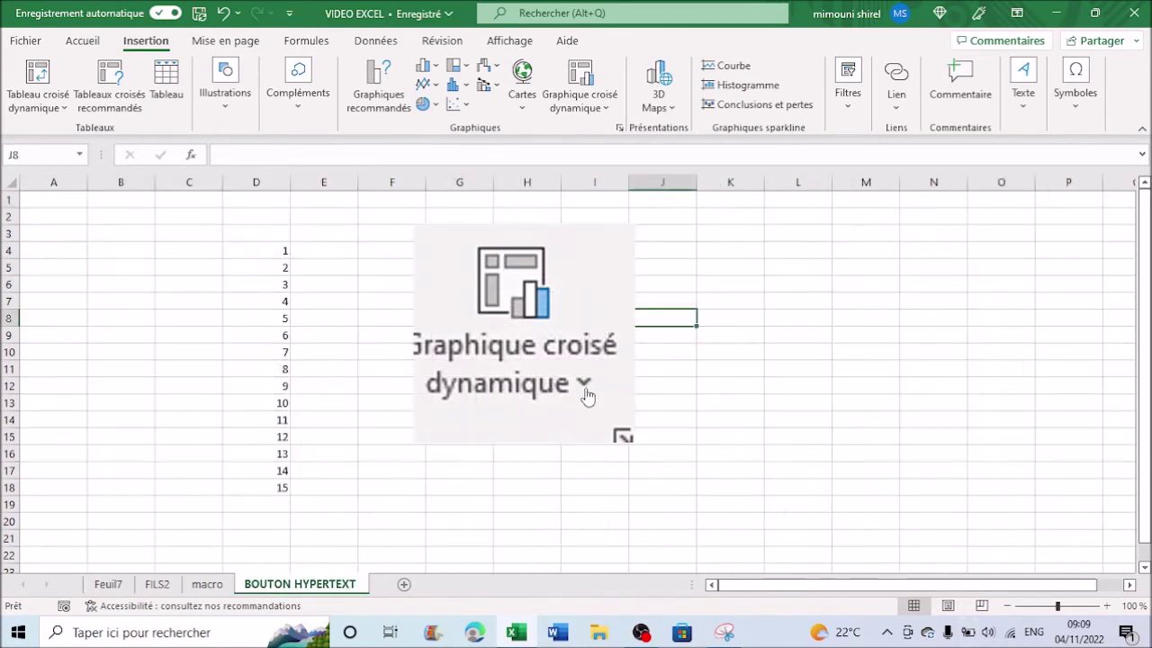
click(502, 352)
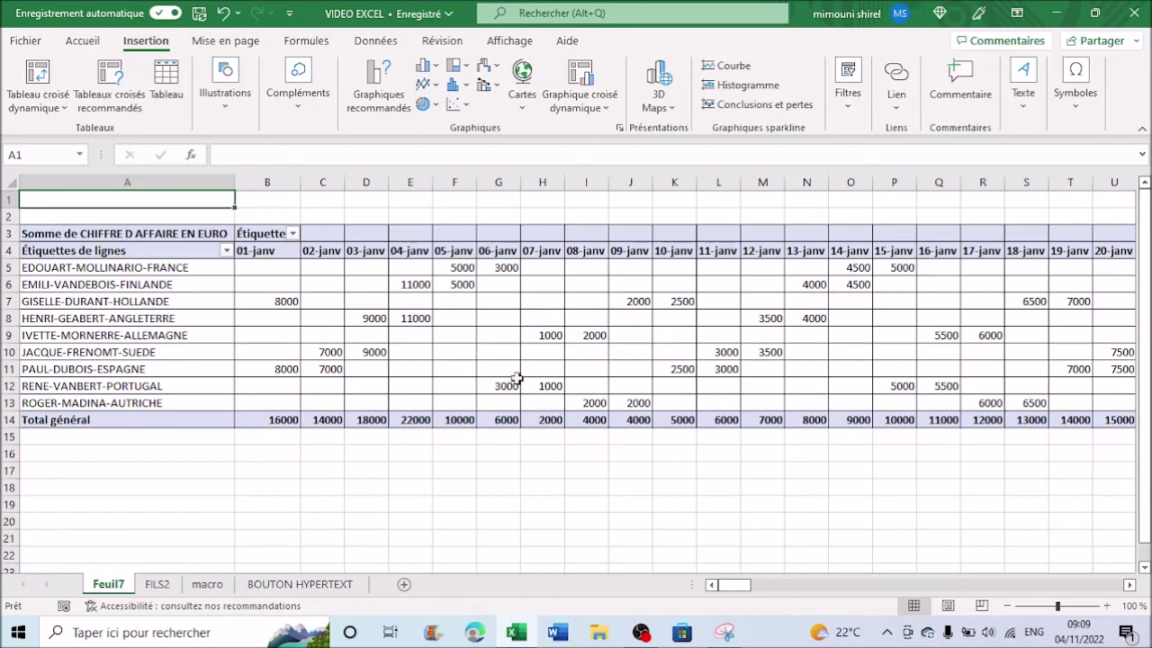
click(300, 584)
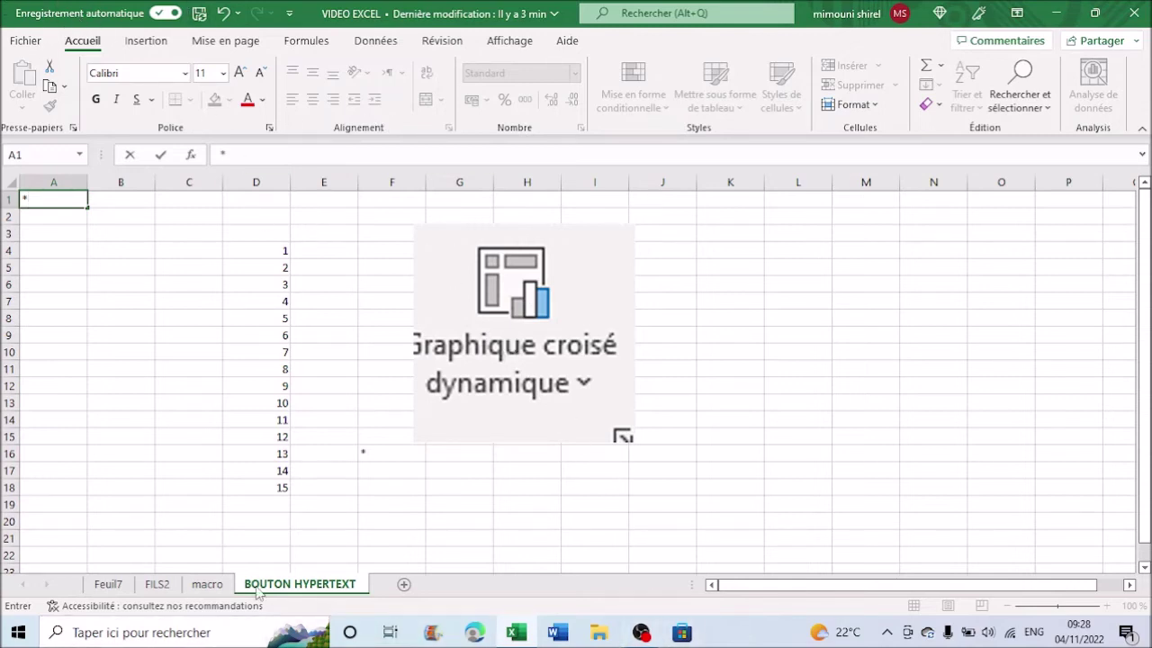
click(153, 634)
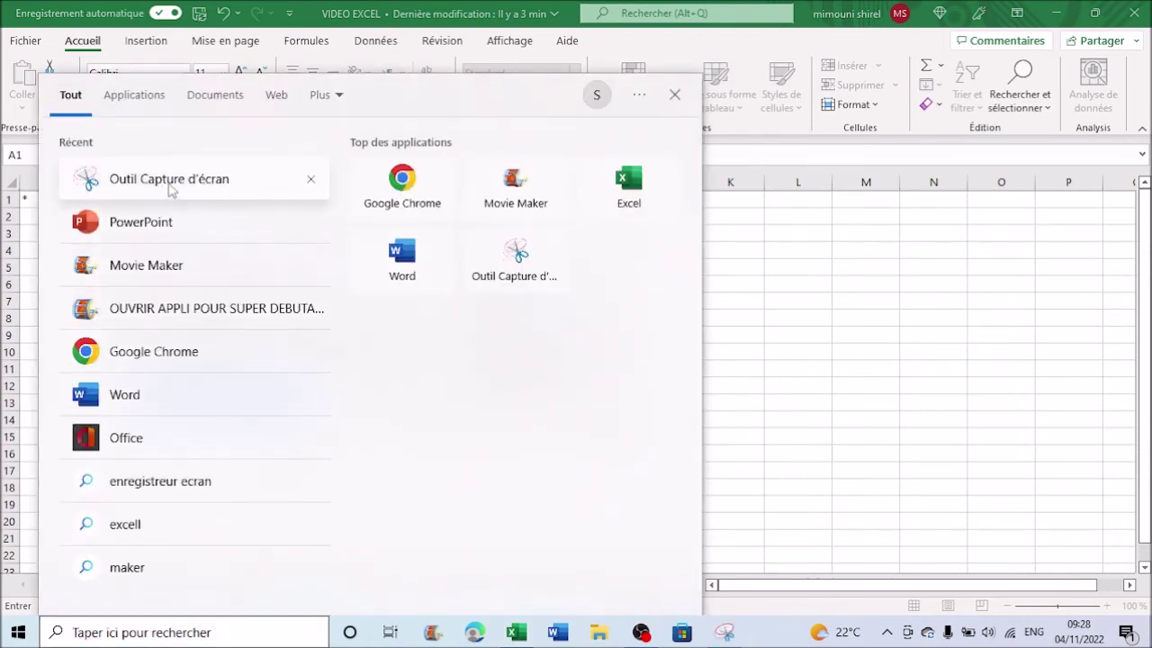
Step: Launch Outil Capture d'écran and snip the Traduire button from Excel's Révision tab
click(237, 185)
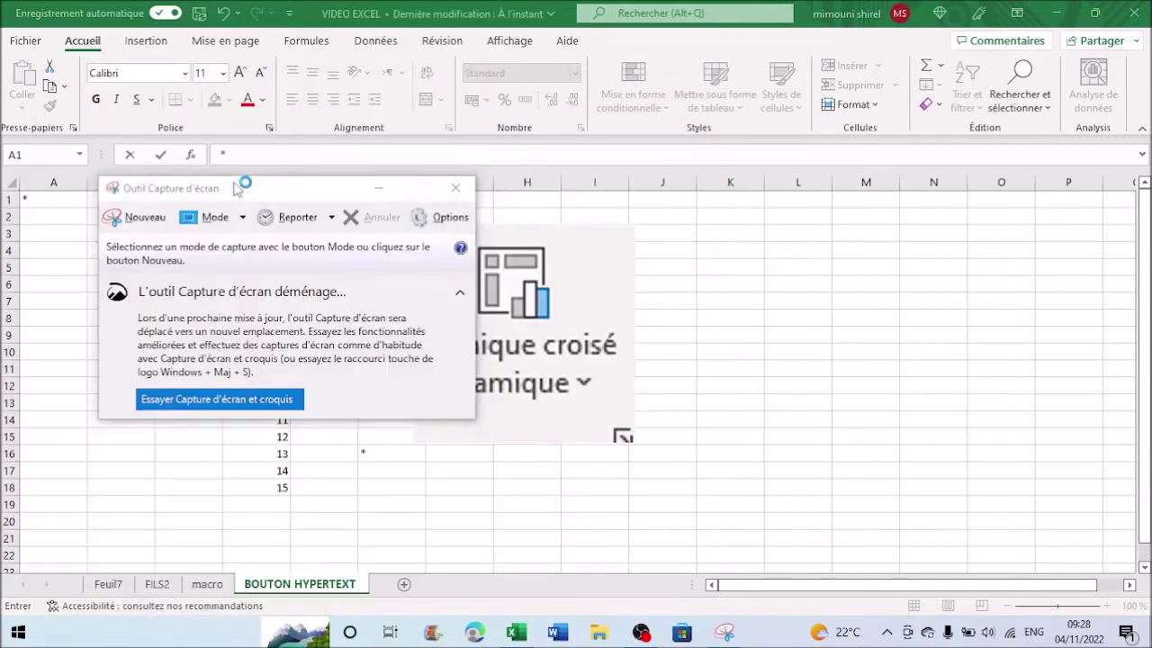
key(ctrl+n)
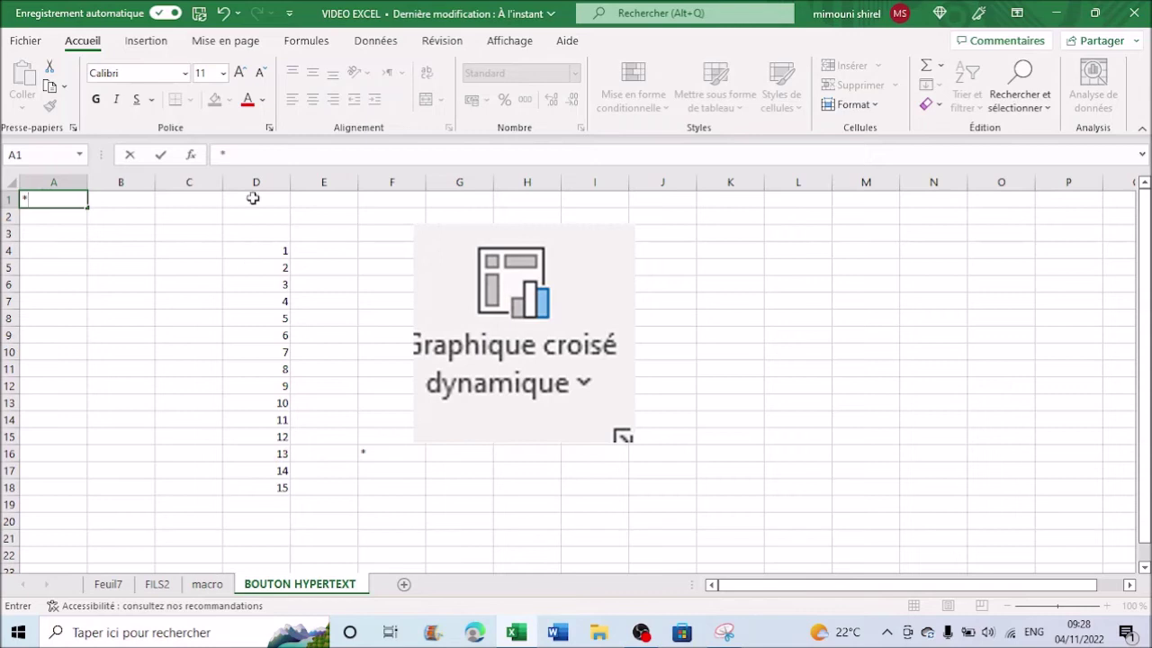
click(364, 41)
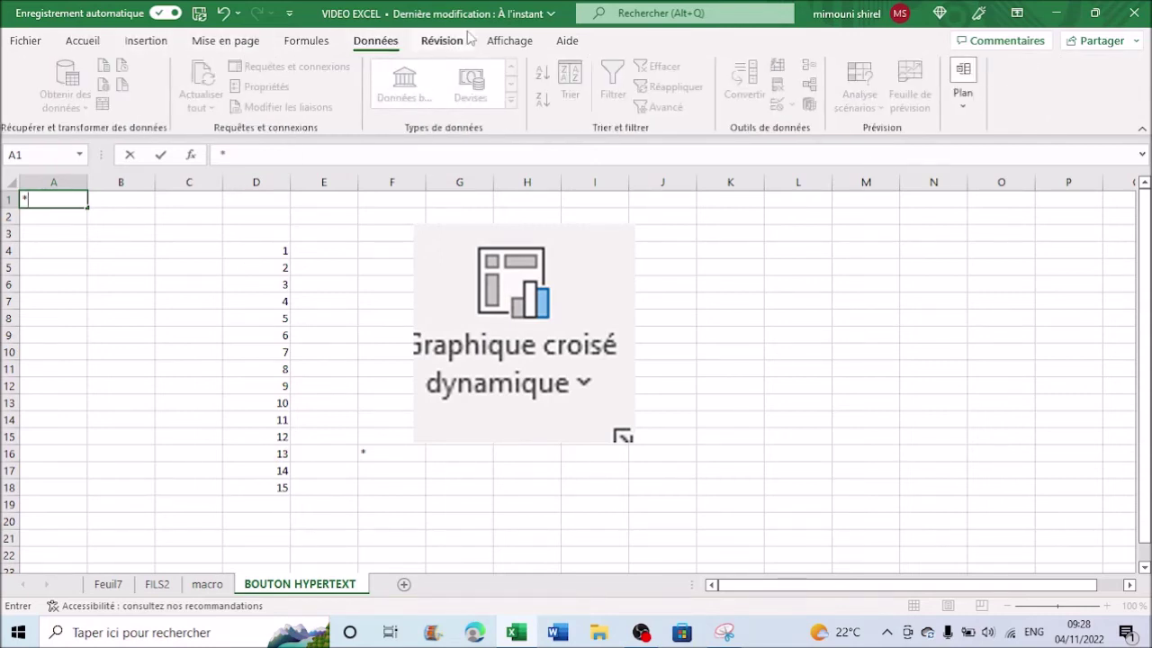
click(441, 41)
drag(134, 336, 135, 352)
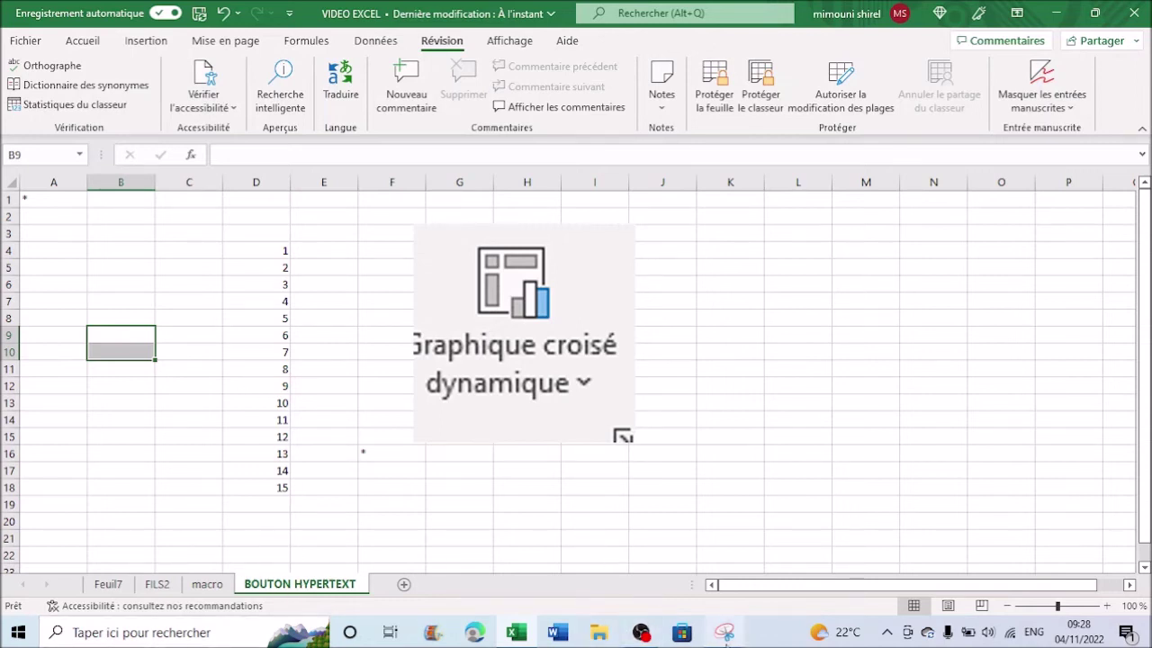
click(725, 631)
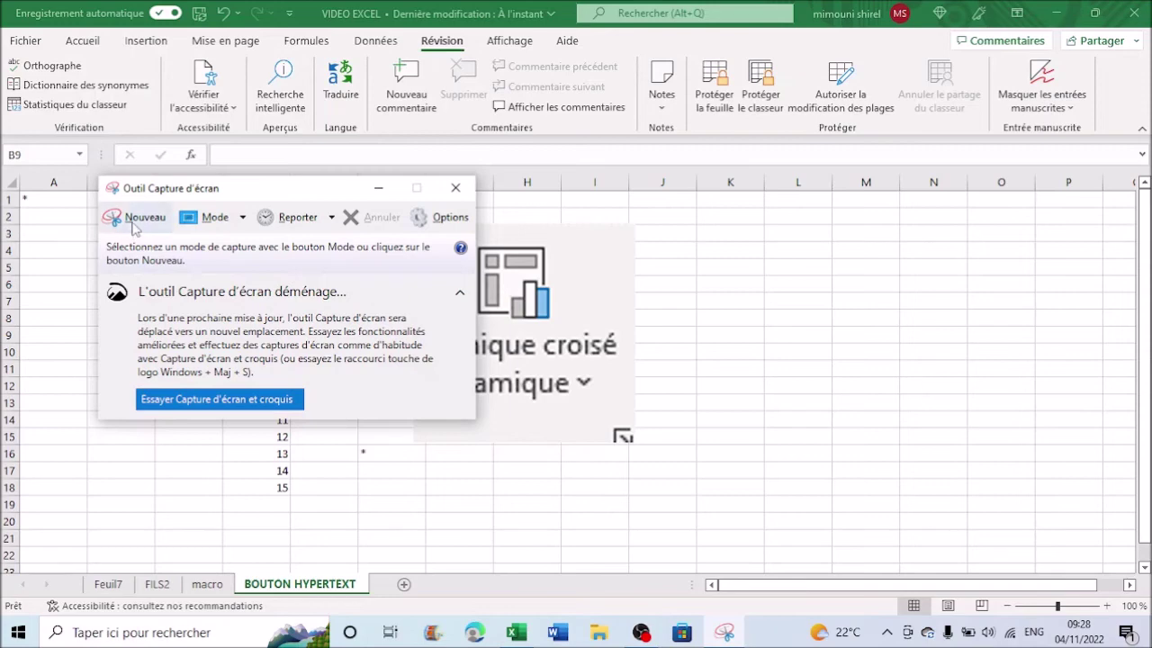
click(134, 220)
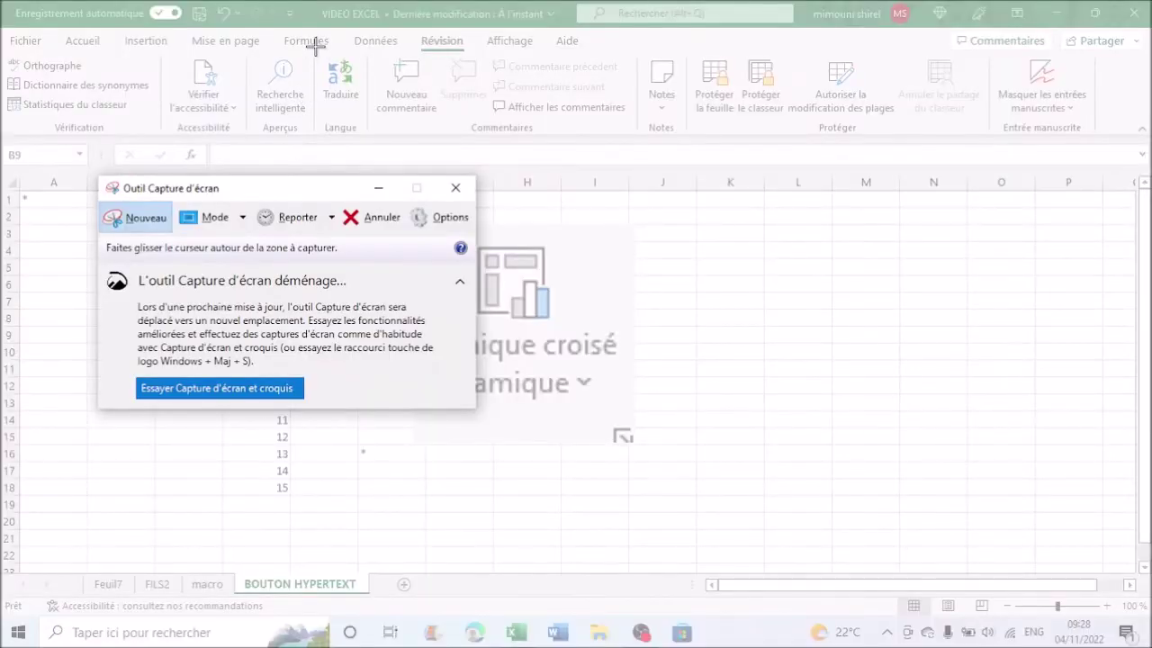
drag(318, 48, 366, 108)
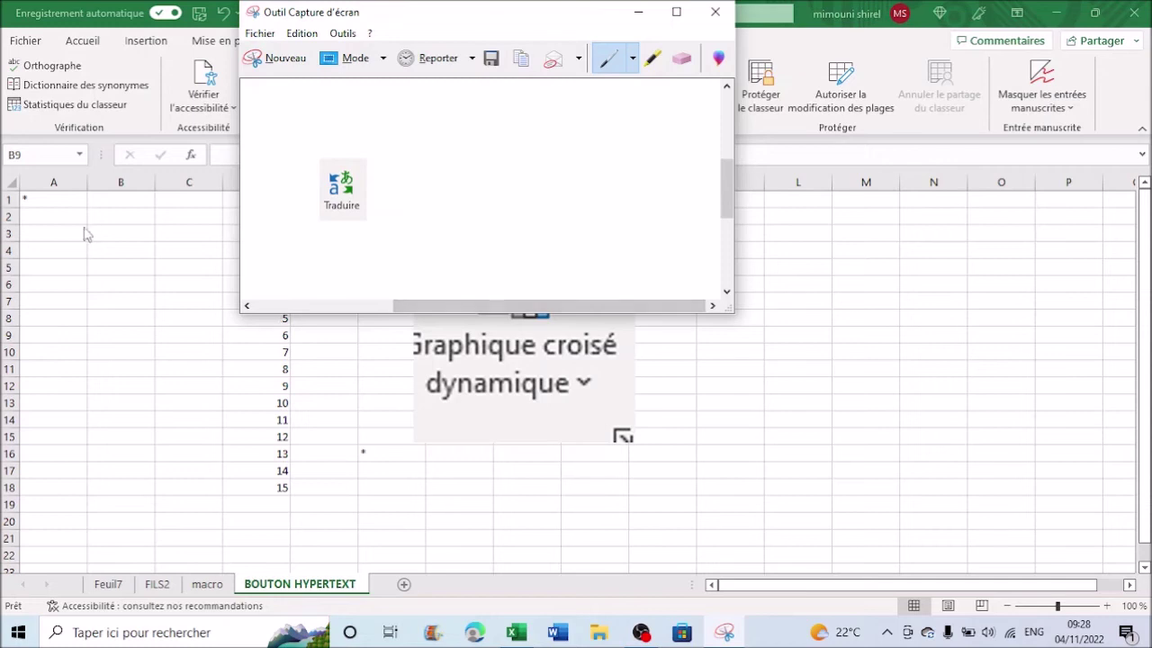
Step: Paste the Traduire snip onto the sheet at cell B5
click(115, 335)
click(117, 264)
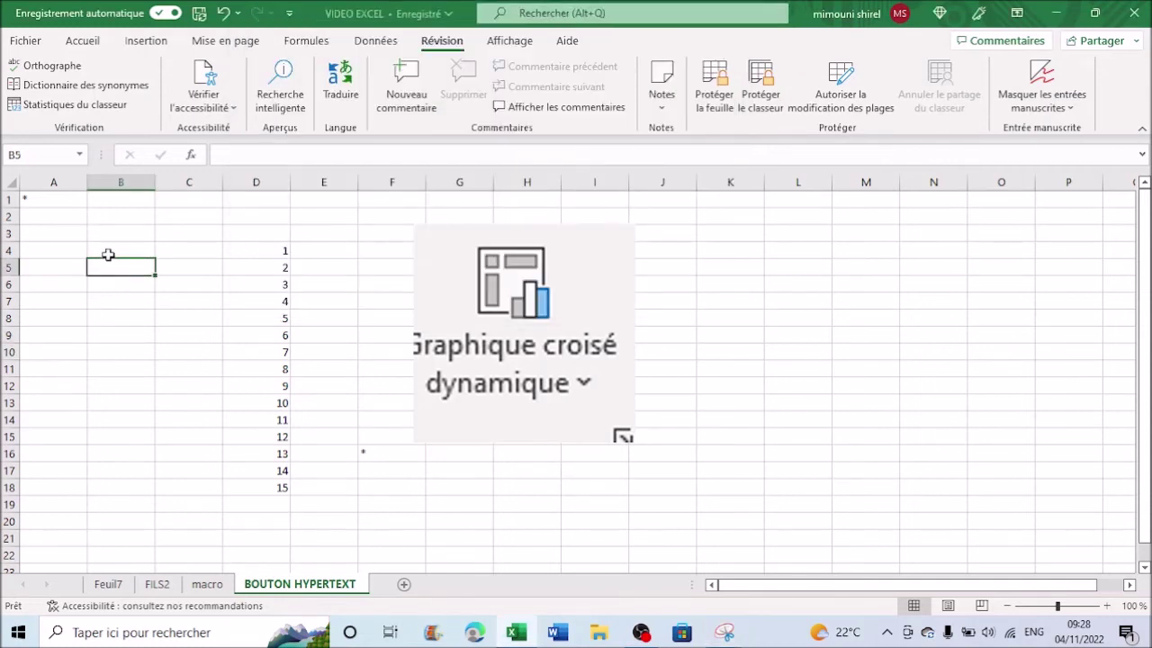
key(ctrl+v)
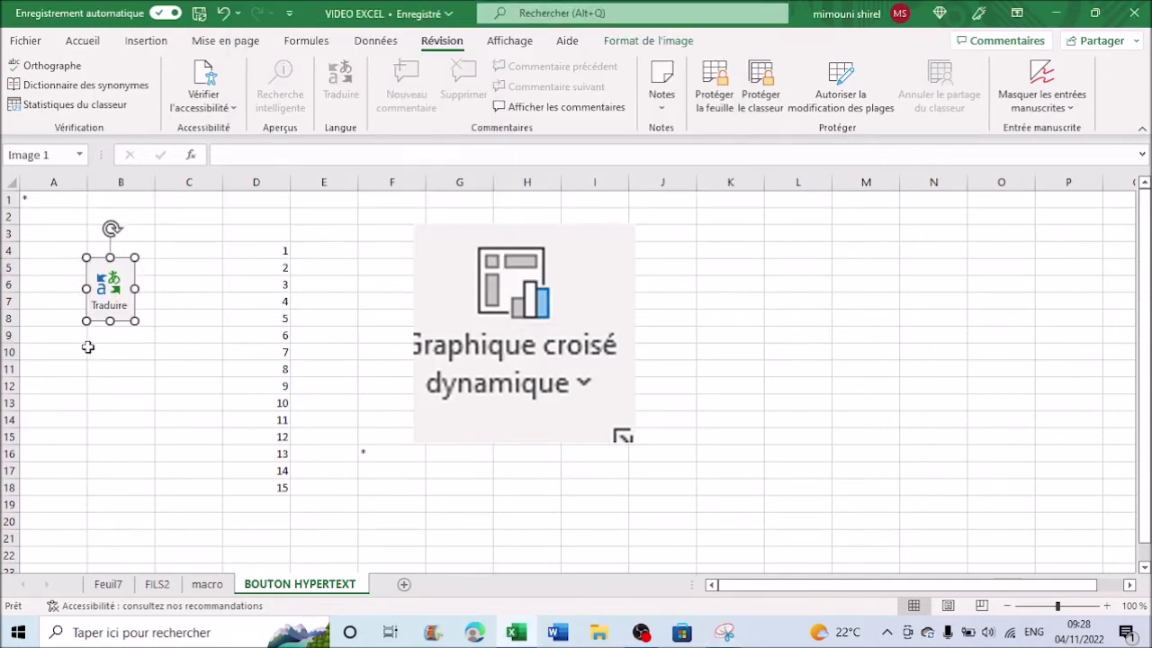
Step: Enlarge the pasted Traduire picture to about 4,02 × 3,04 cm, spanning roughly B4:C11
click(157, 304)
click(107, 288)
mouse_move(119, 274)
mouse_down()
mouse_move(153, 308)
mouse_move(130, 290)
mouse_move(189, 391)
mouse_up()
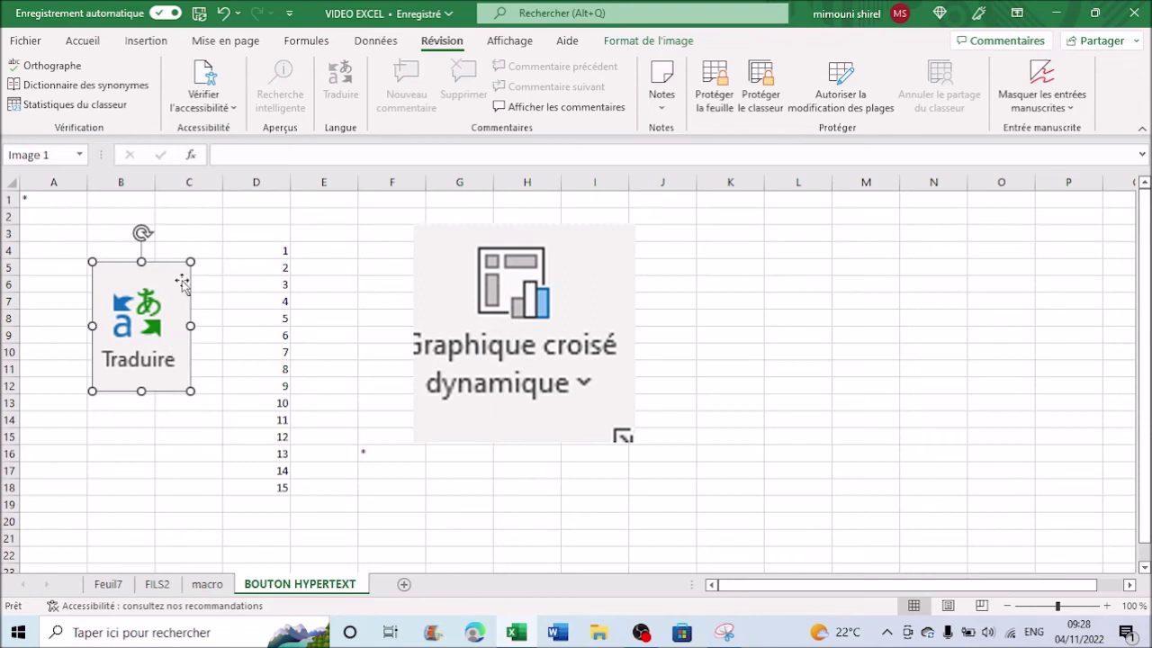
click(200, 233)
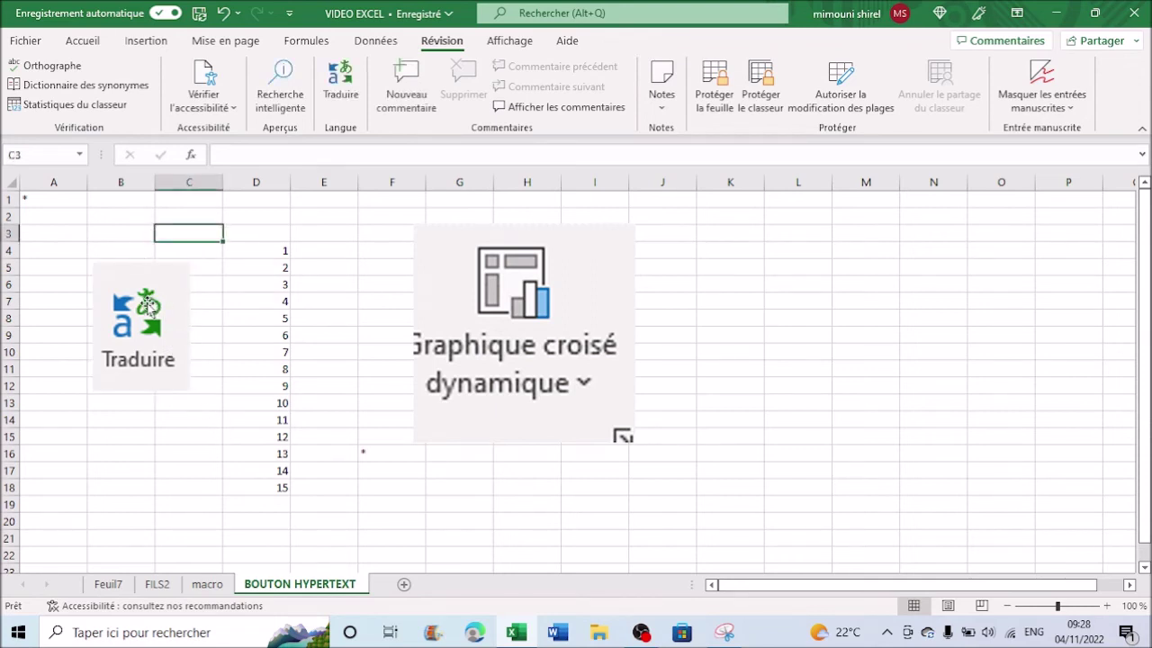
click(148, 306)
double_click(146, 306)
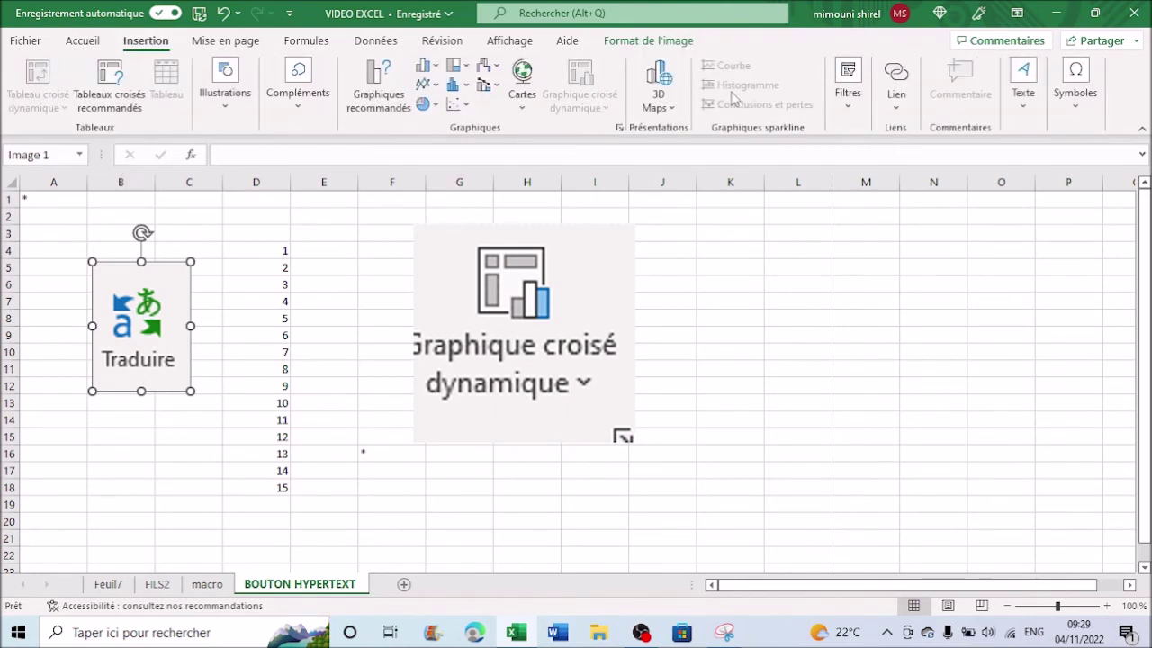
click(892, 79)
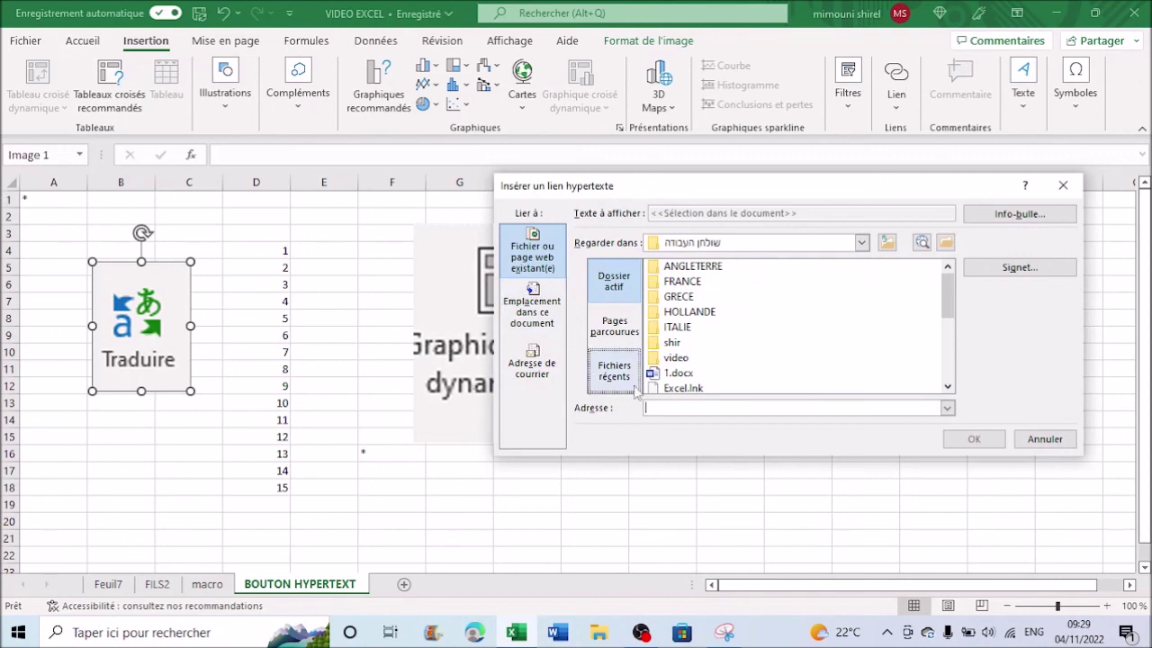
click(1046, 439)
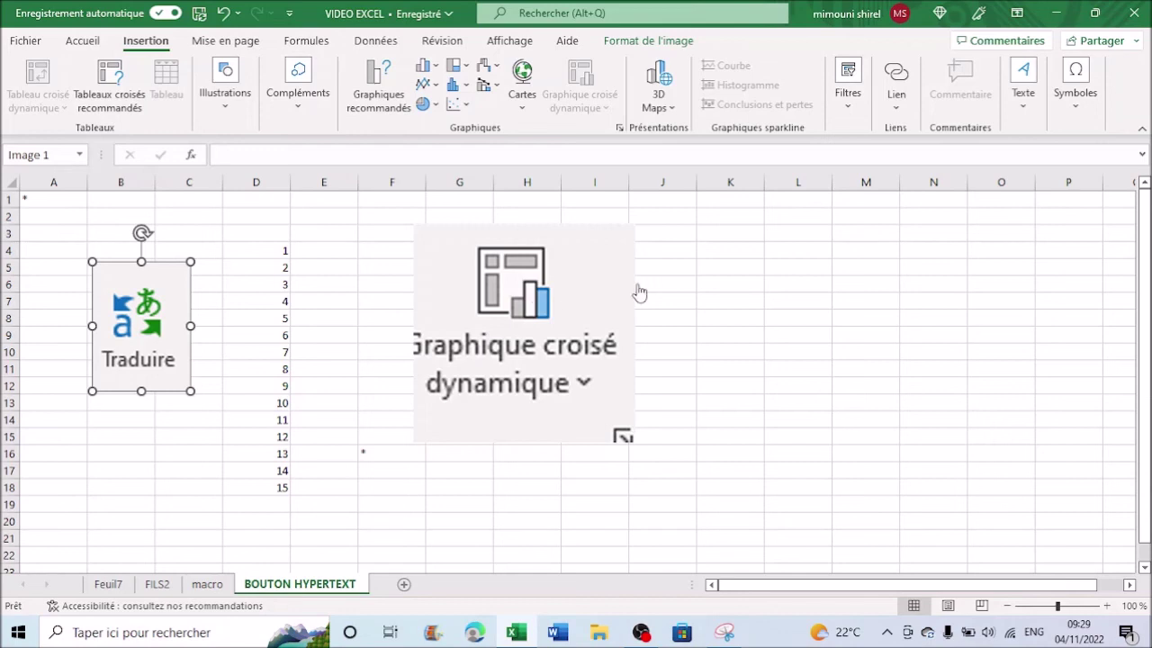
click(724, 282)
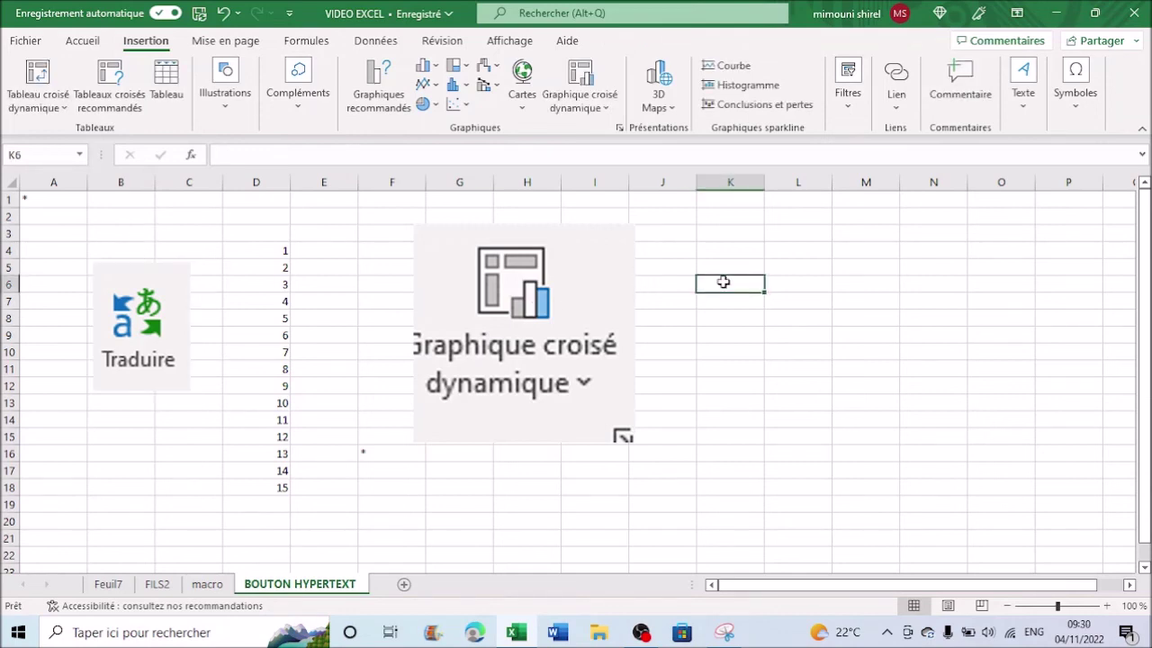